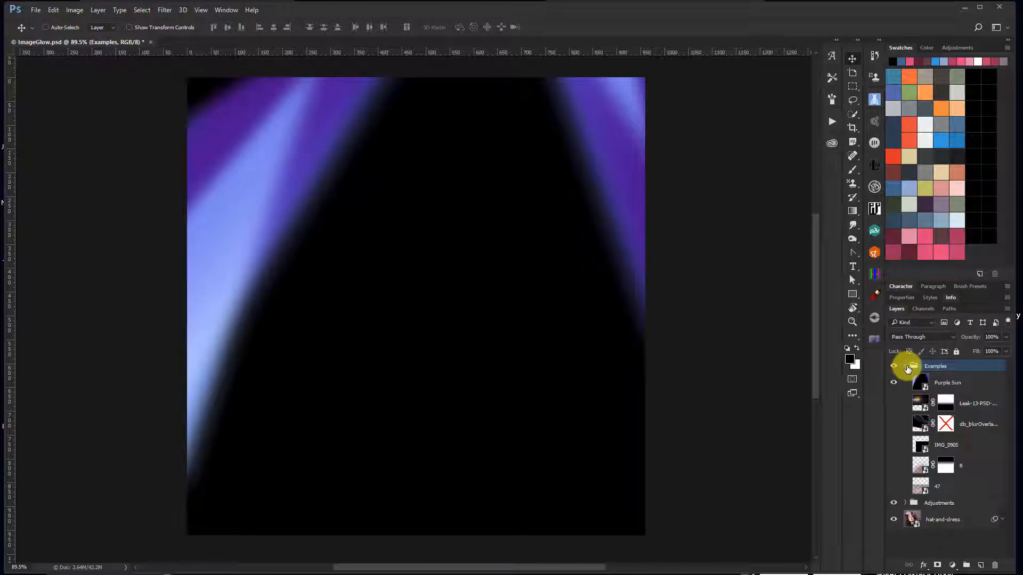
Set the Purple Sun layer's blend mode to Screen.
{"action": "left_click", "coordinate": [973, 383]}
{"action": "left_click", "coordinate": [915, 336]}
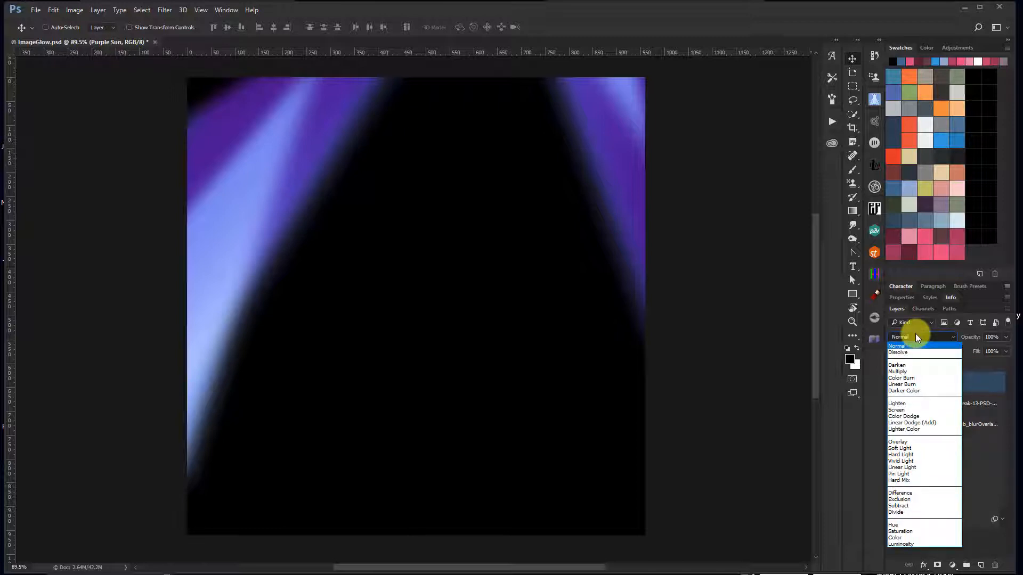
{"action": "left_click", "coordinate": [903, 410]}
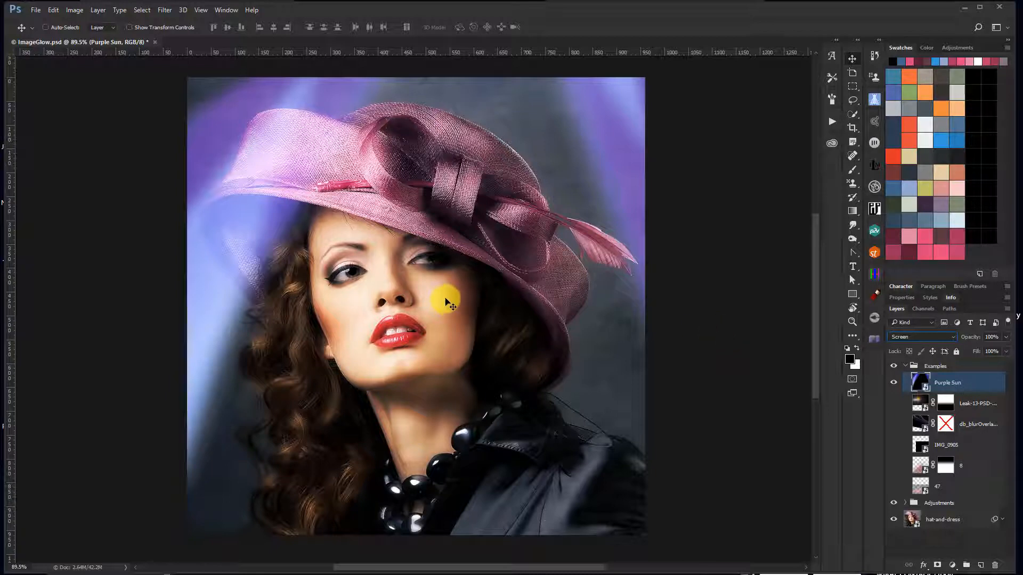
Warp the Purple Sun layer, stretching its edges beyond the canvas and bending the light streaks downward on both sides of the portrait.
{"action": "key", "text": "ctrl+t"}
{"action": "right_click", "coordinate": [450, 301]}
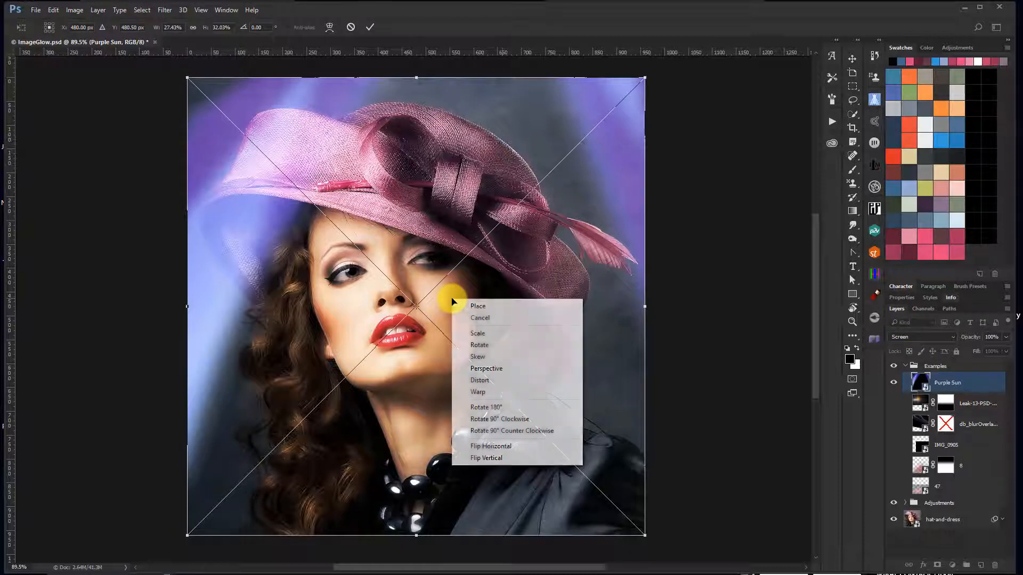
{"action": "left_click", "coordinate": [503, 392]}
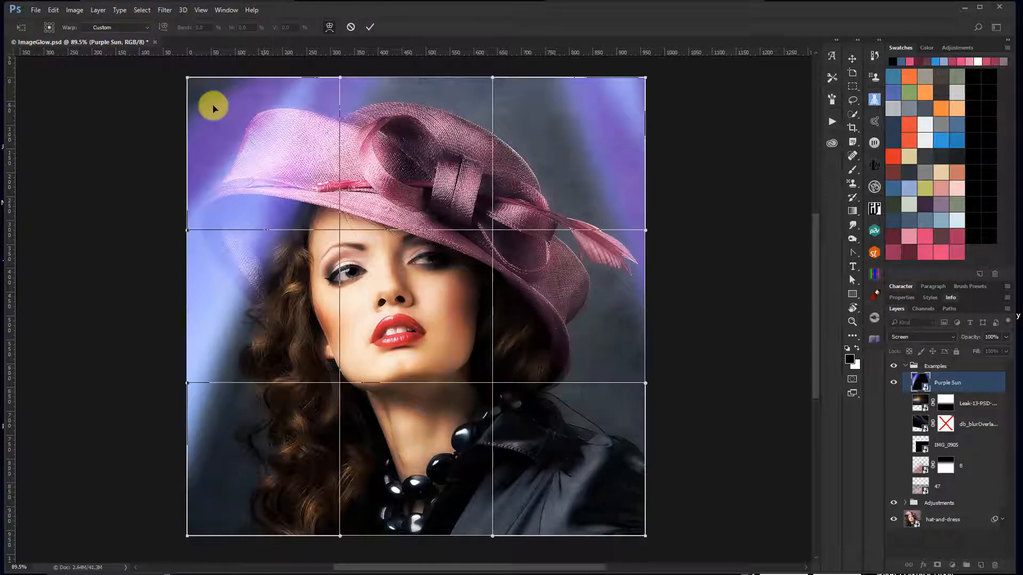
{"action": "left_click_drag", "start_coordinate": [187, 79], "coordinate": [138, 62]}
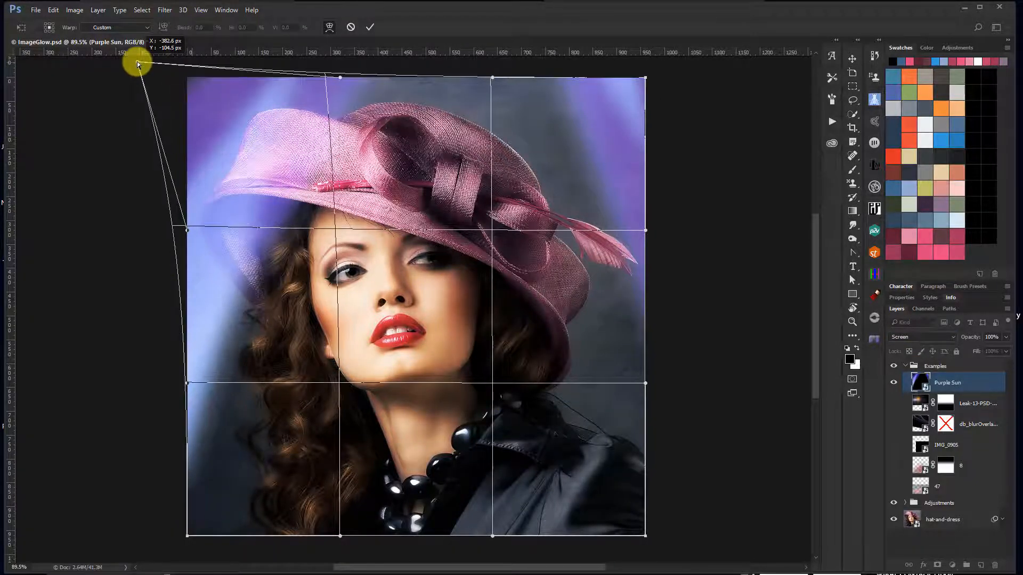
{"action": "left_click_drag", "start_coordinate": [187, 384], "coordinate": [123, 403]}
{"action": "left_click_drag", "start_coordinate": [299, 286], "coordinate": [315, 405]}
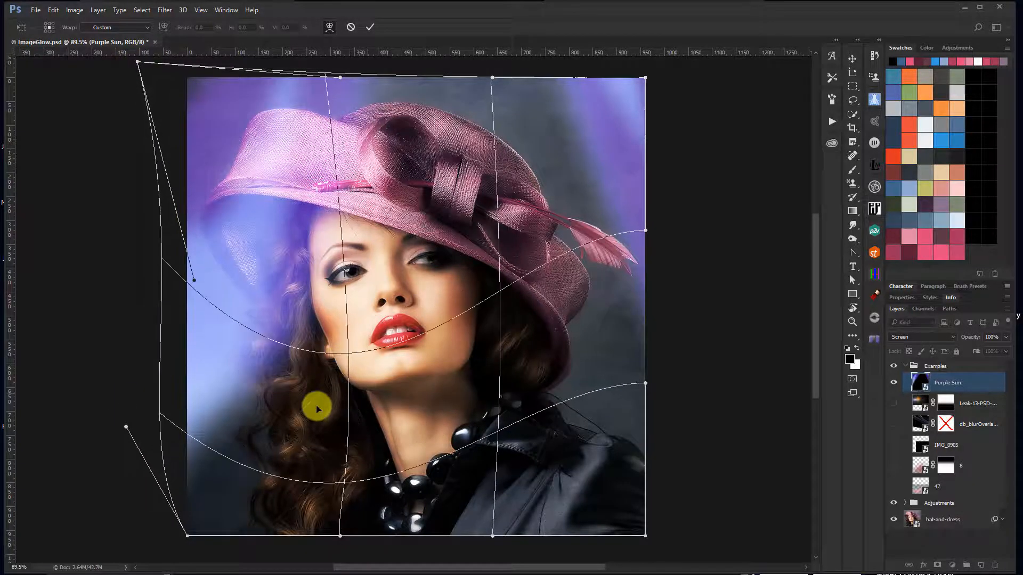
{"action": "left_click_drag", "start_coordinate": [554, 235], "coordinate": [569, 269]}
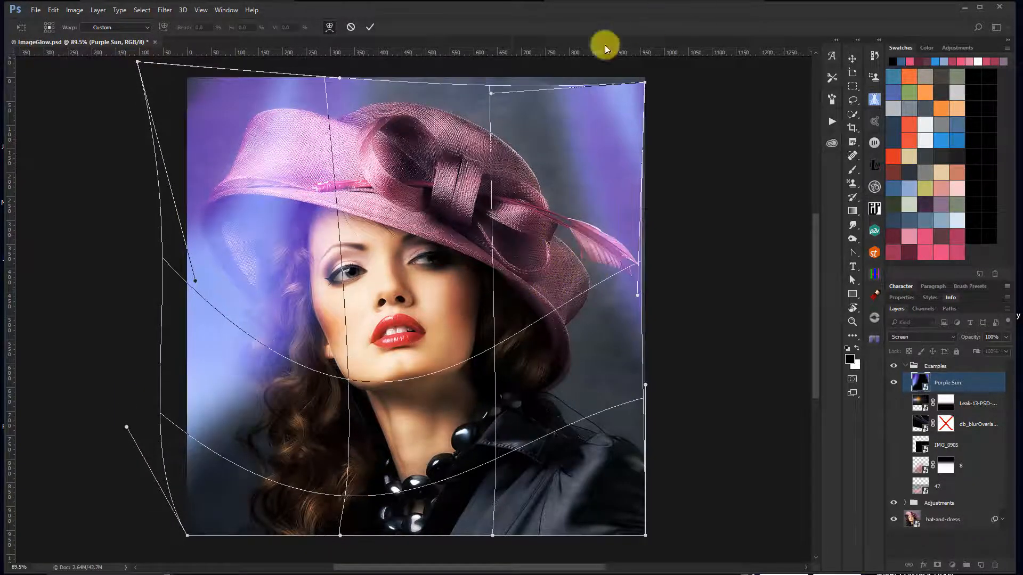
{"action": "left_click_drag", "start_coordinate": [490, 93], "coordinate": [499, 62]}
{"action": "left_click_drag", "start_coordinate": [644, 82], "coordinate": [650, 69]}
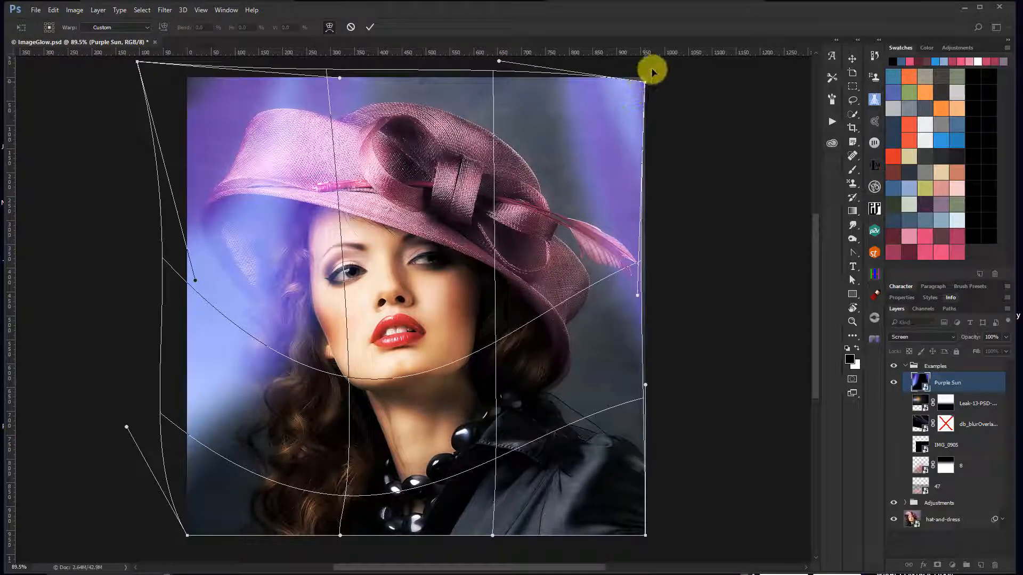
{"action": "left_click_drag", "start_coordinate": [557, 360], "coordinate": [602, 399]}
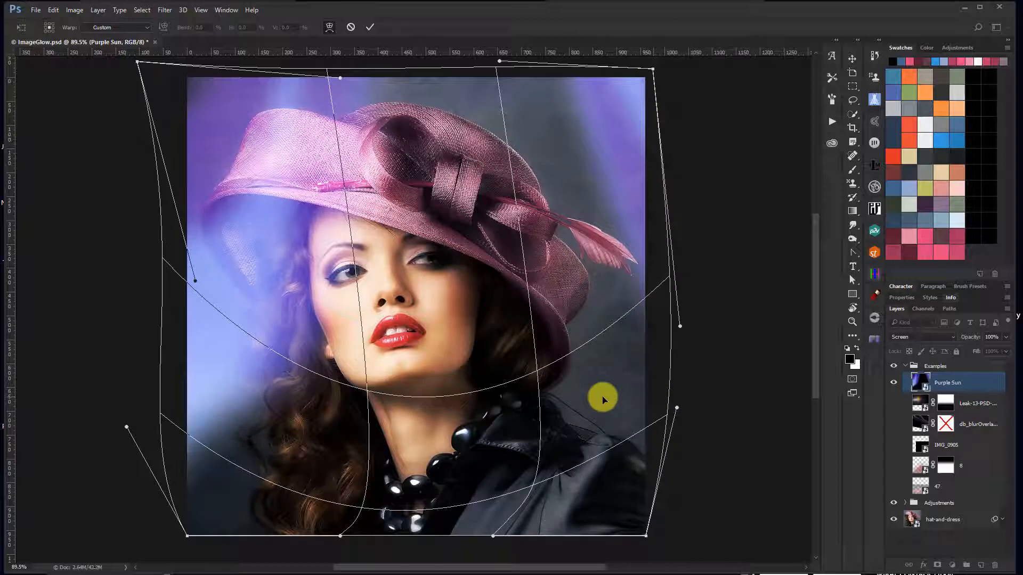
{"action": "key", "text": "Return"}
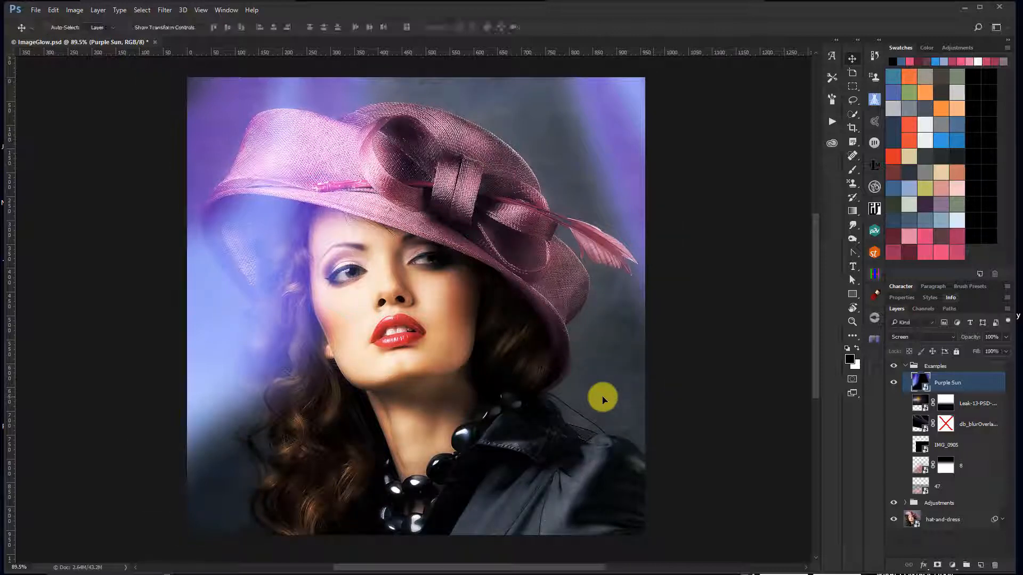
Hide the Purple Sun layer and preview the other overlay layers in the Examples group one at a time.
{"action": "left_click", "coordinate": [893, 384]}
{"action": "left_click", "coordinate": [898, 403]}
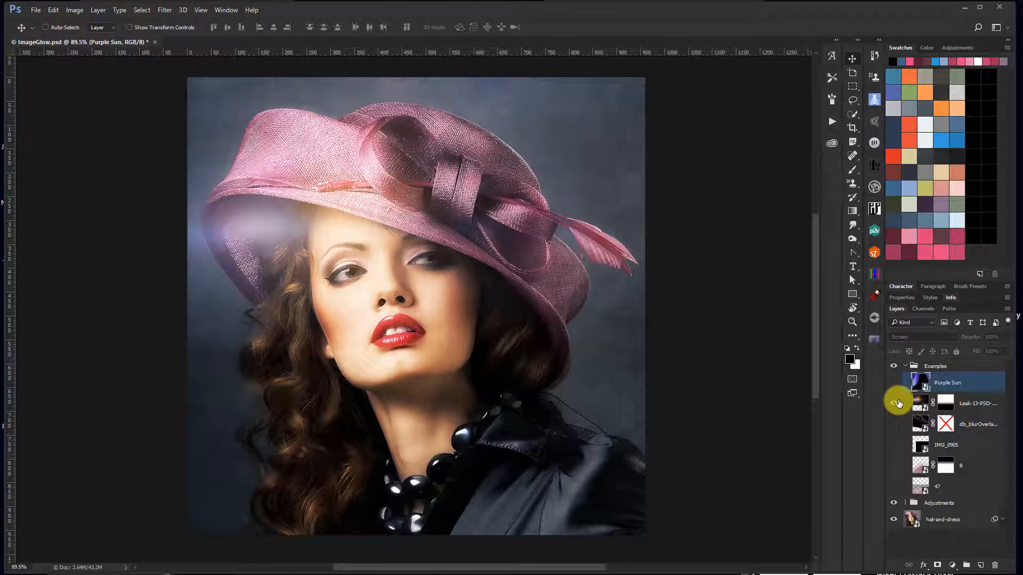
{"action": "left_click", "coordinate": [896, 403]}
{"action": "left_click", "coordinate": [895, 425]}
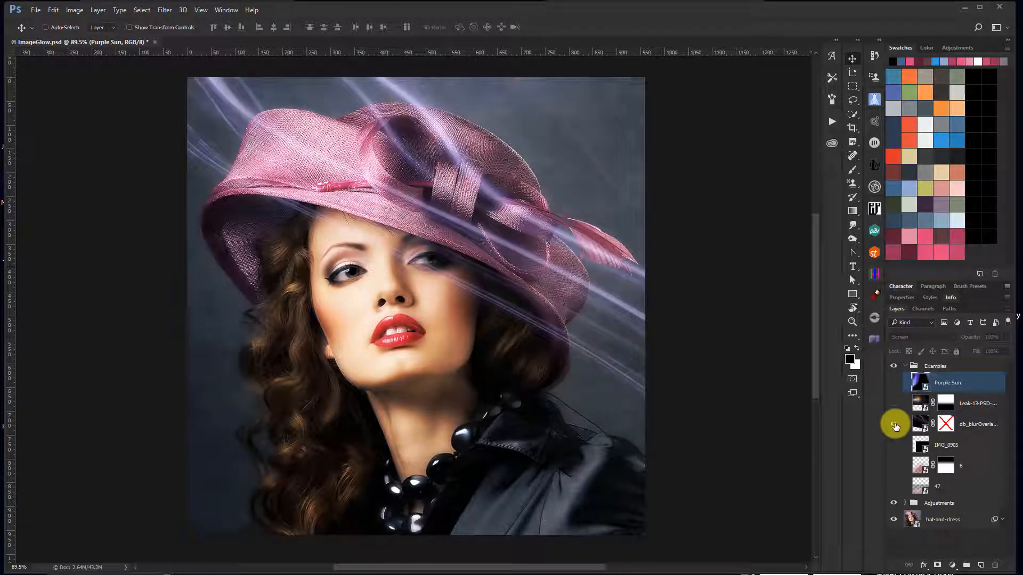
{"action": "left_click", "coordinate": [893, 425]}
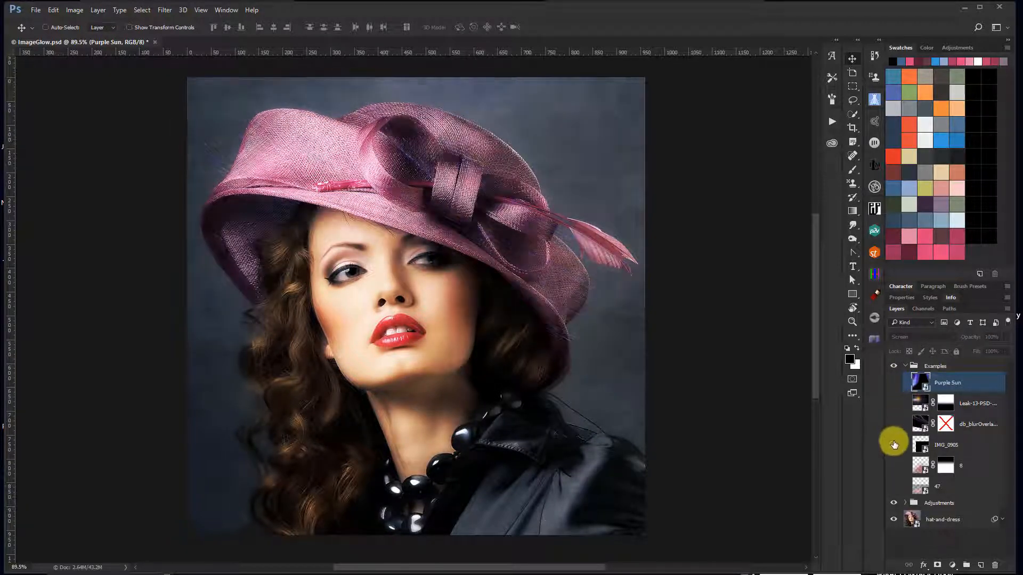
{"action": "left_click", "coordinate": [894, 444]}
{"action": "left_click", "coordinate": [893, 444]}
{"action": "left_click", "coordinate": [893, 465]}
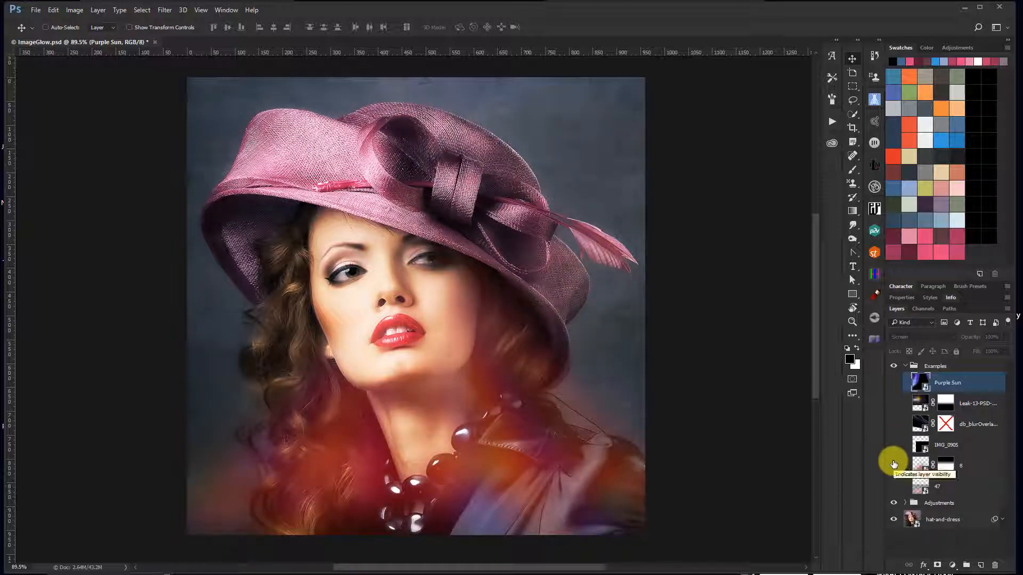
{"action": "left_click", "coordinate": [893, 466]}
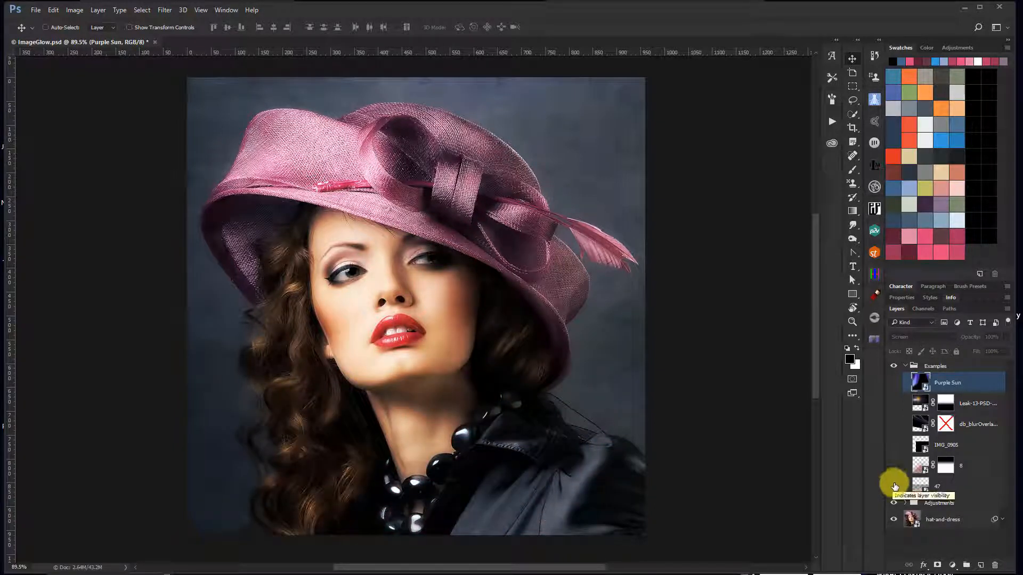
{"action": "left_click", "coordinate": [893, 486]}
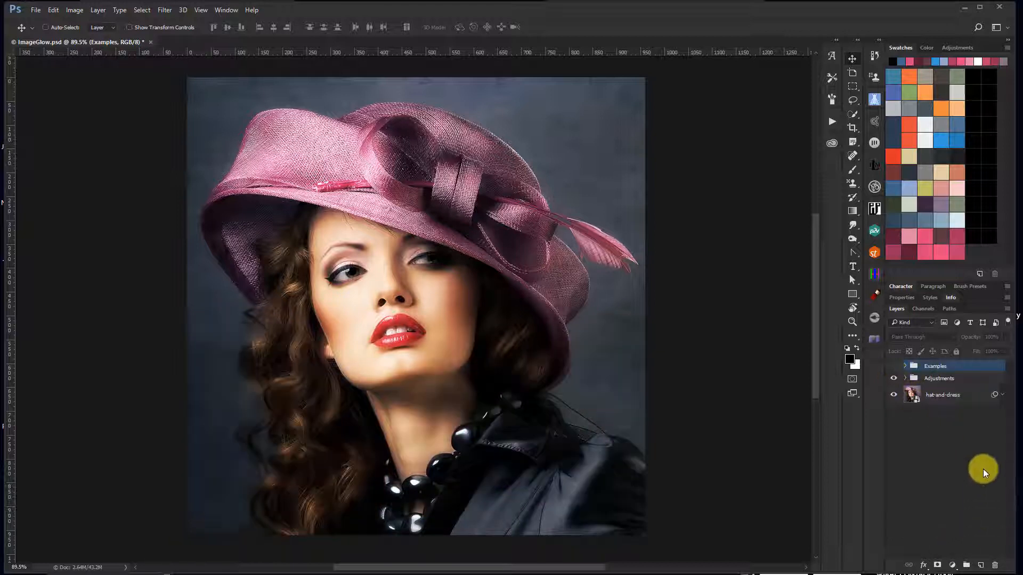
Create a new layer inside a new group and set the group's blend mode to Screen.
{"action": "left_click", "coordinate": [980, 565]}
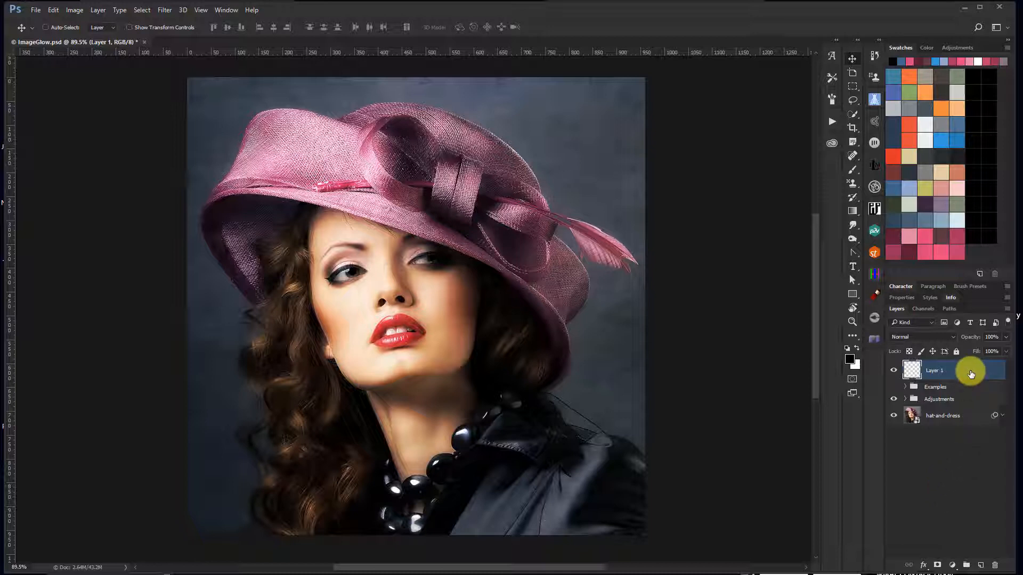
{"action": "key", "text": "ctrl+g"}
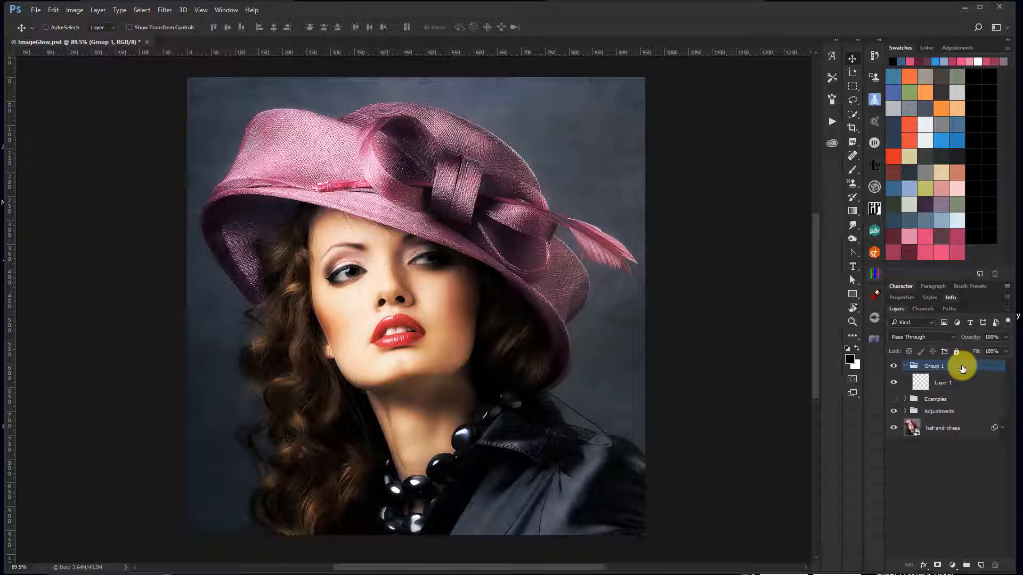
{"action": "left_click", "coordinate": [914, 337]}
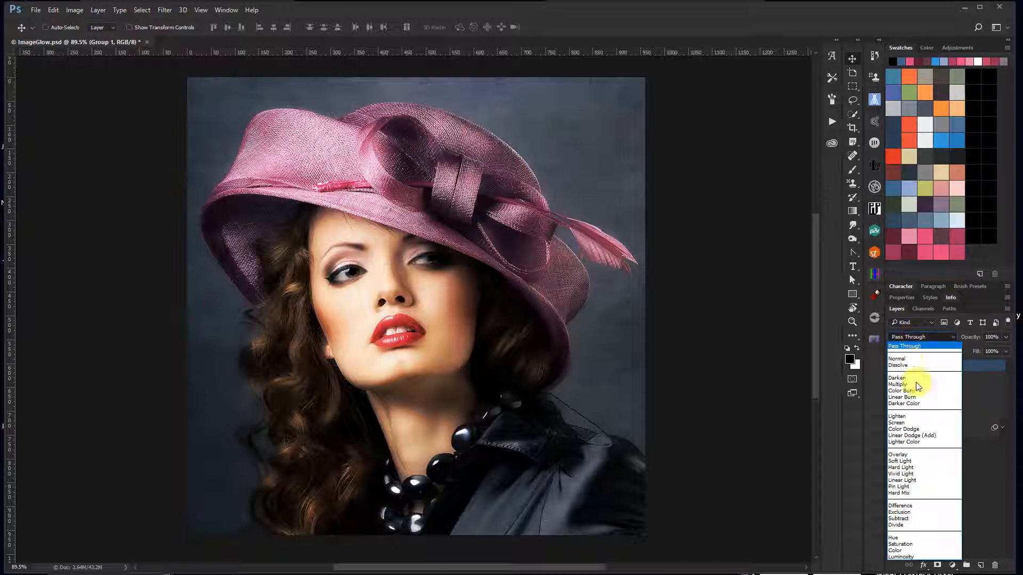
{"action": "left_click", "coordinate": [920, 425]}
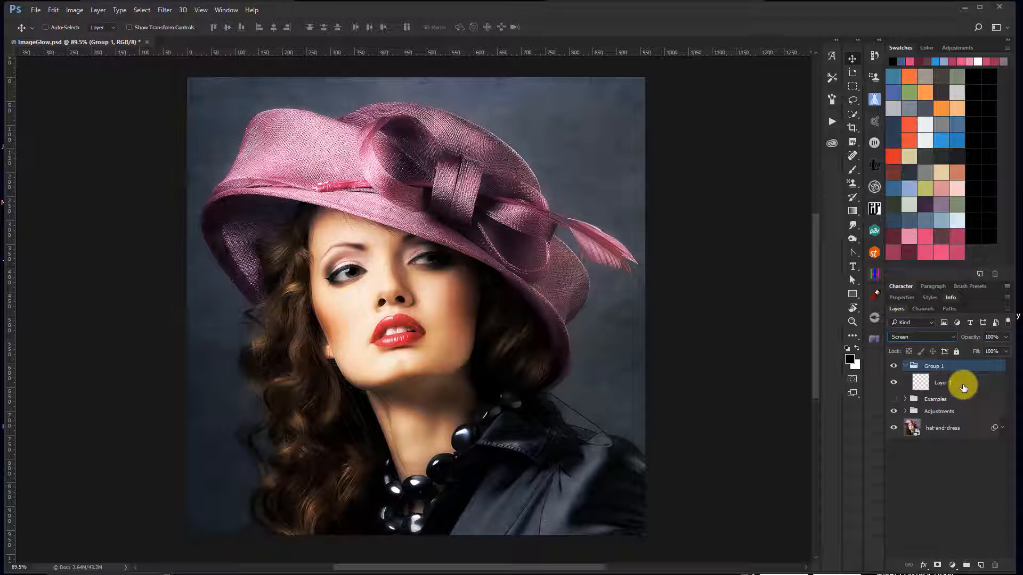
Paint one large soft pink glow on Layer 1 over the hat's upper-left area with a 1300 px brush.
{"action": "left_click", "coordinate": [963, 387]}
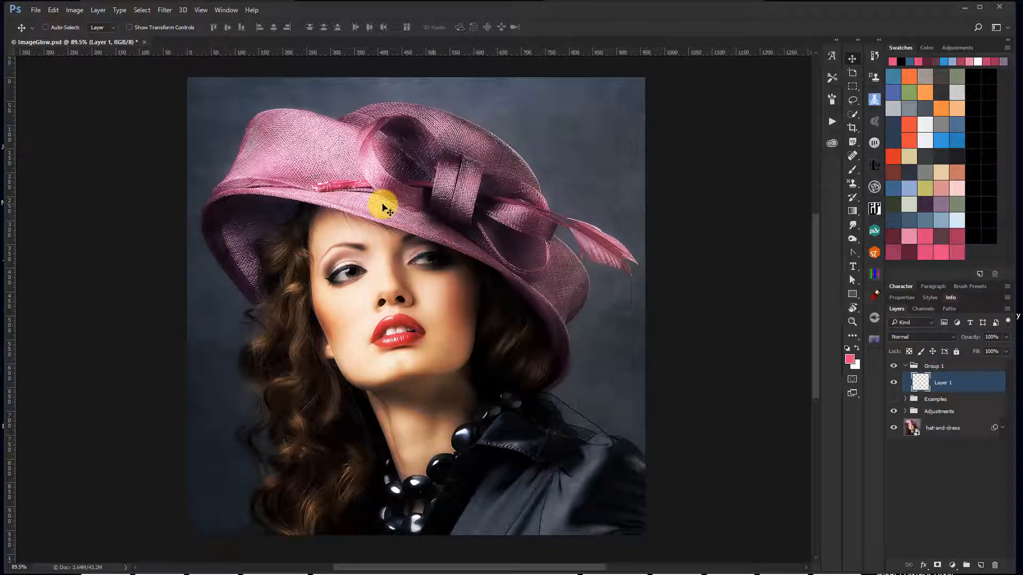
{"action": "key", "text": "b"}
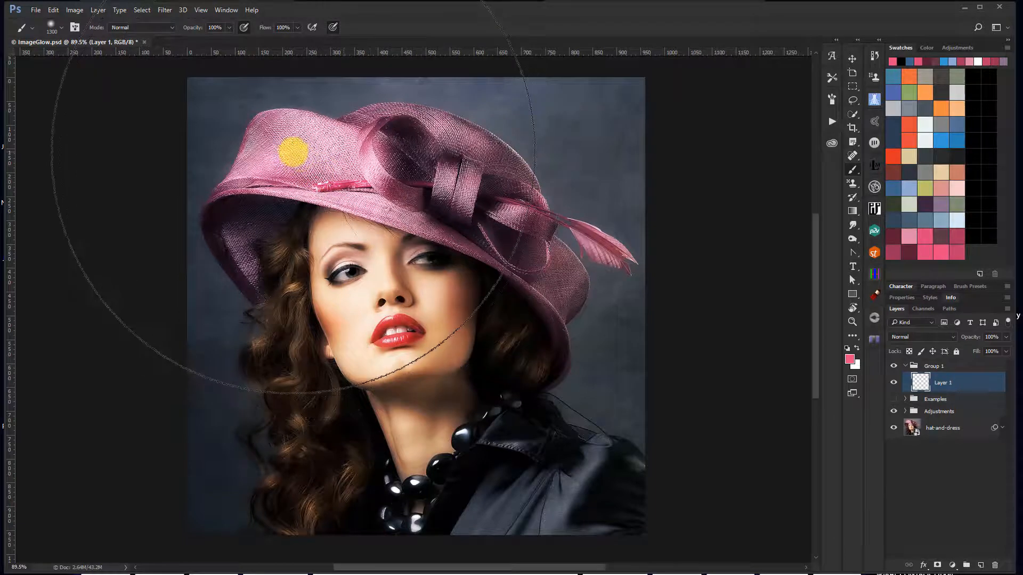
{"action": "left_click", "coordinate": [292, 151]}
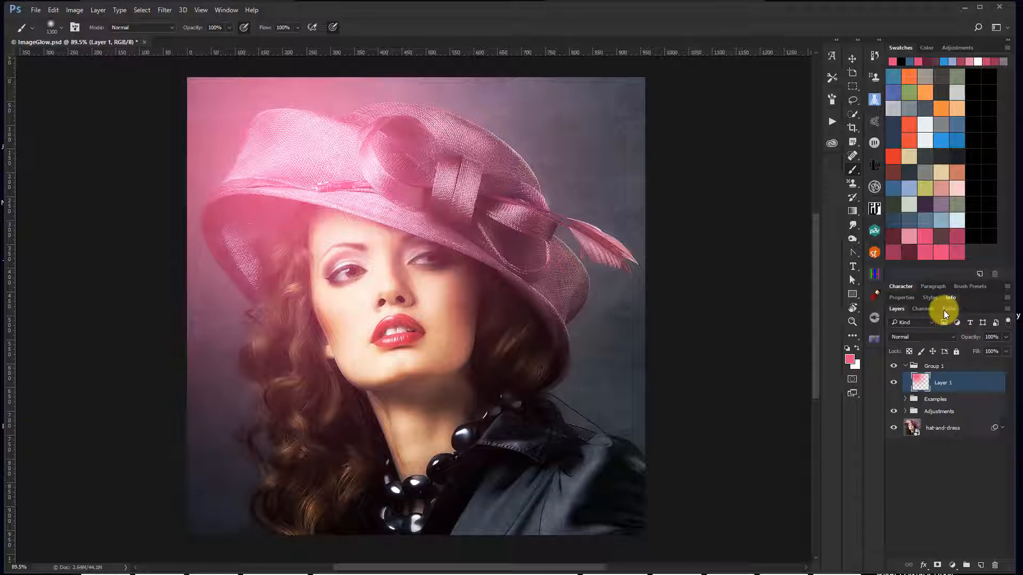
Set the pink glow layer's opacity to 75%.
{"action": "key", "text": "v"}
{"action": "key", "text": "5"}
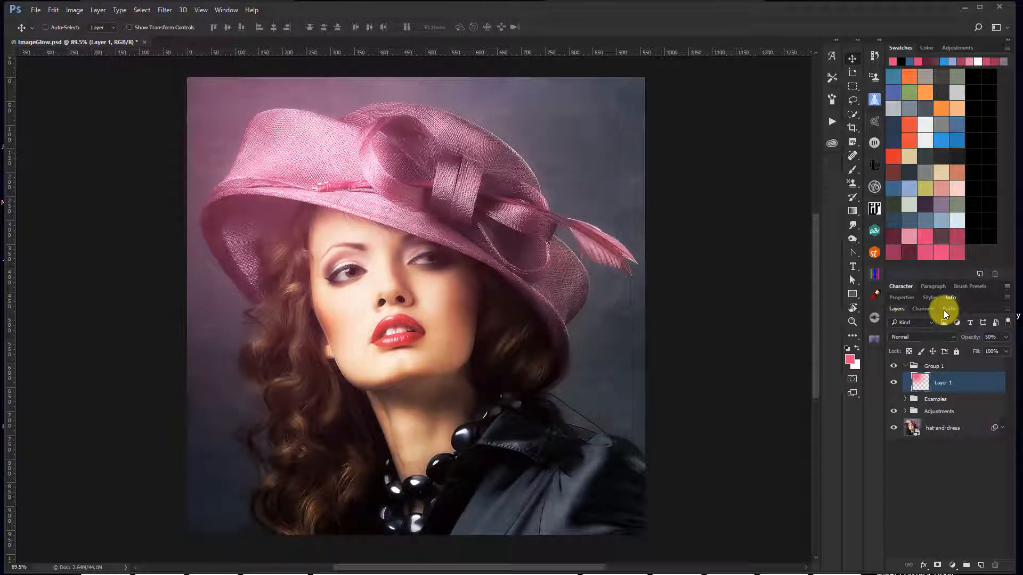
{"action": "key", "text": "7"}
{"action": "key", "text": "5"}
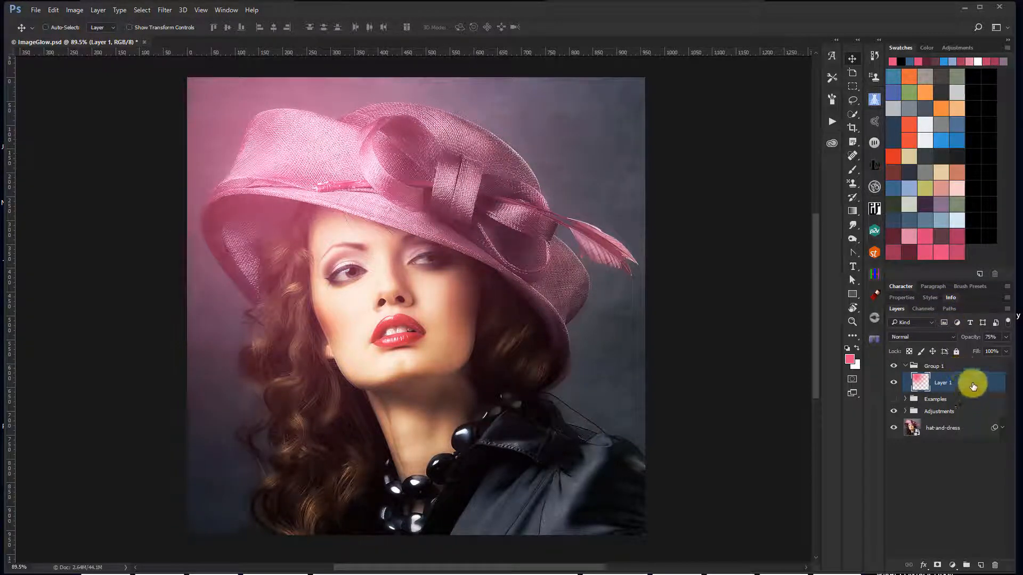
Add a new layer, paint a large soft blue glow over the hat's right side, and set the brush opacity to 50%.
{"action": "left_click", "coordinate": [980, 565]}
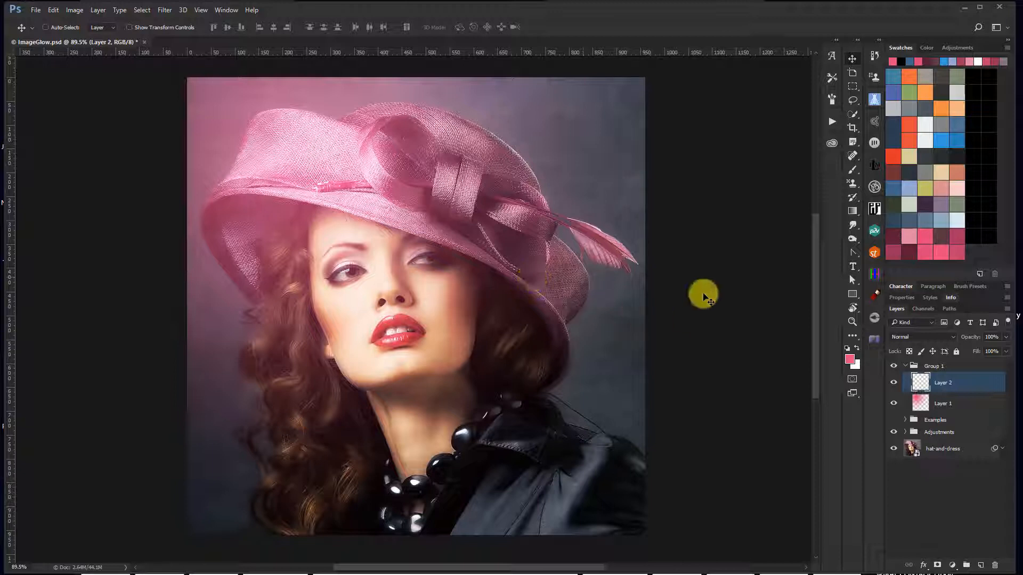
{"action": "left_click", "coordinate": [893, 188]}
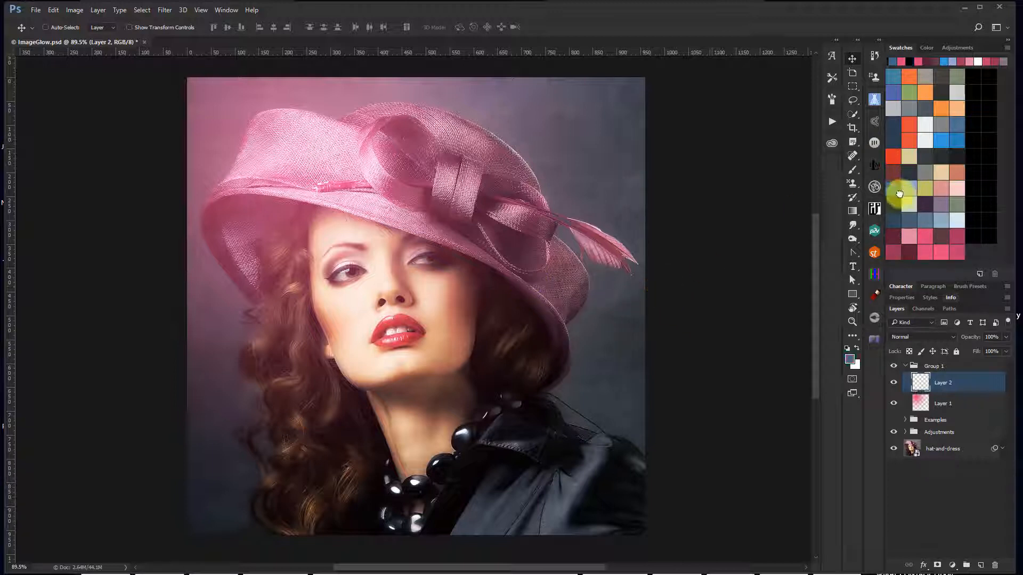
{"action": "key", "text": "b"}
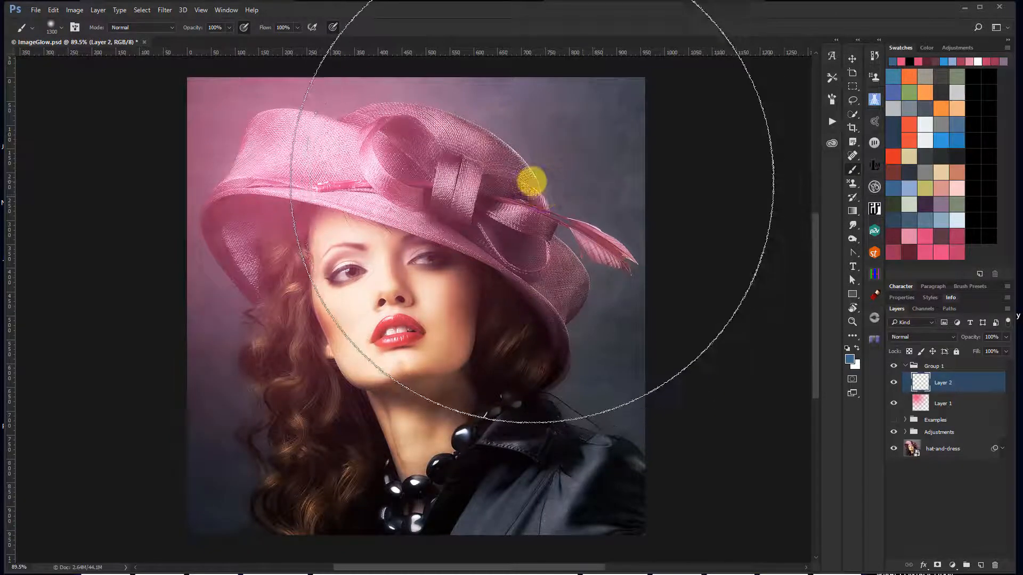
{"action": "left_click", "coordinate": [531, 179]}
{"action": "key", "text": "5"}
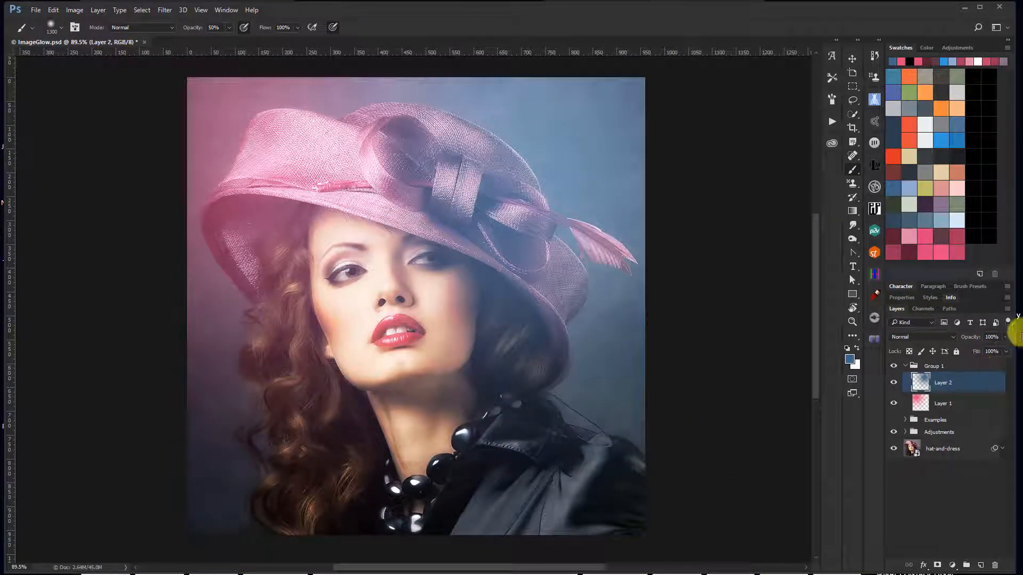
Set the blend mode of Group 1 to Color.
{"action": "left_click", "coordinate": [959, 366]}
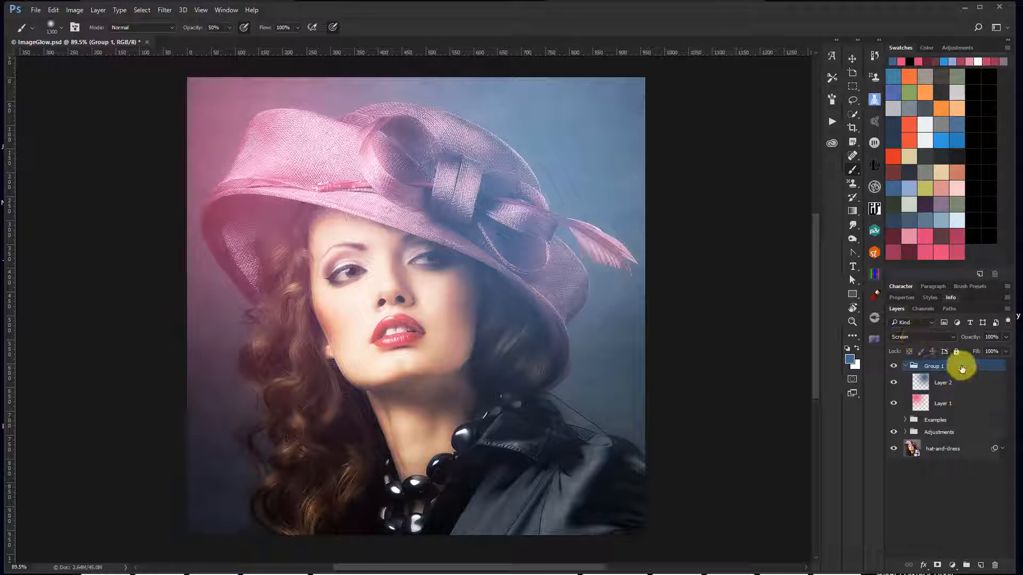
{"action": "left_click", "coordinate": [926, 337]}
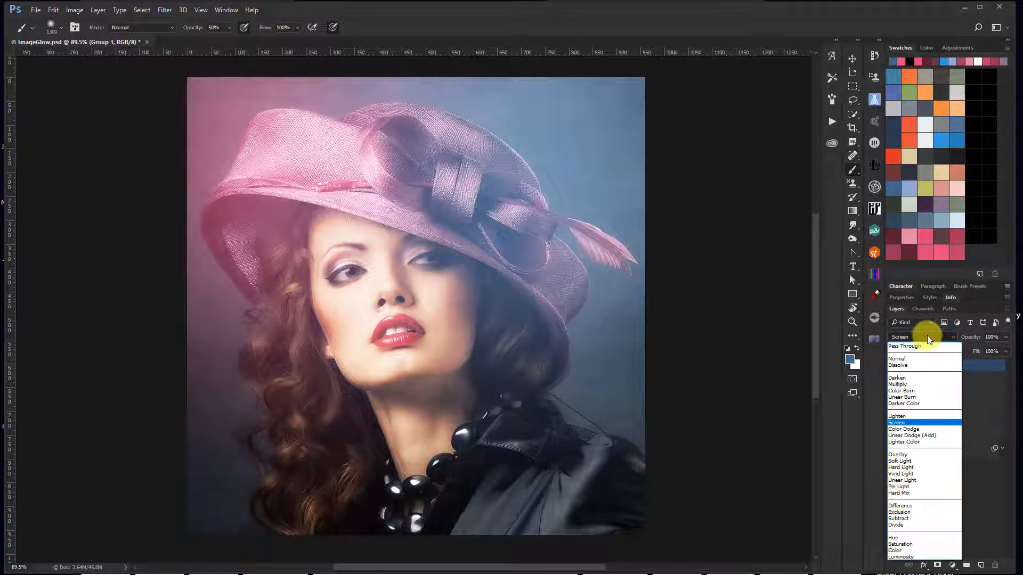
{"action": "left_click", "coordinate": [916, 552]}
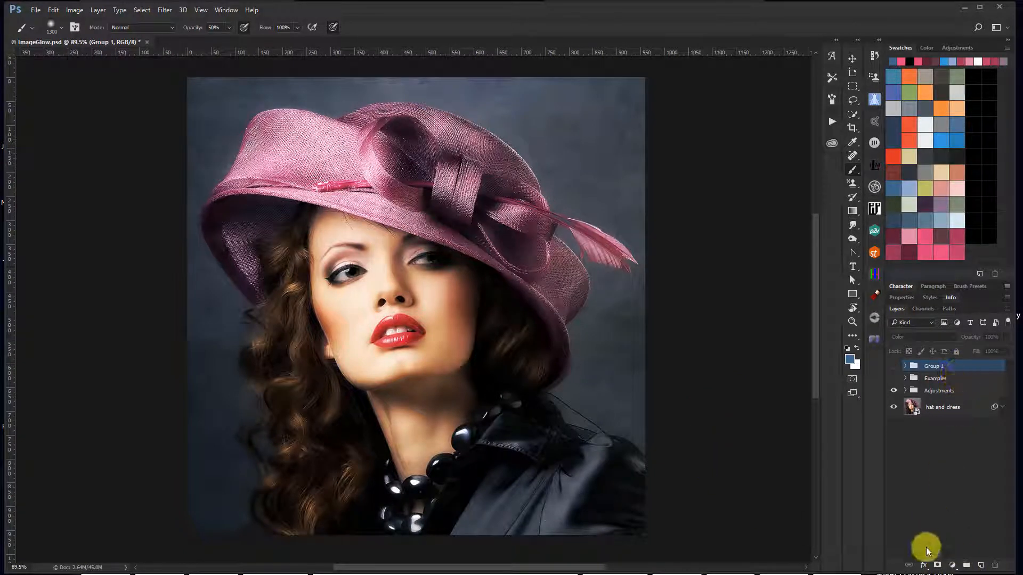
Add a Solid Color fill layer in the current blue foreground color above Group 1 and select its layer mask.
{"action": "left_click", "coordinate": [951, 566]}
{"action": "left_click", "coordinate": [937, 336]}
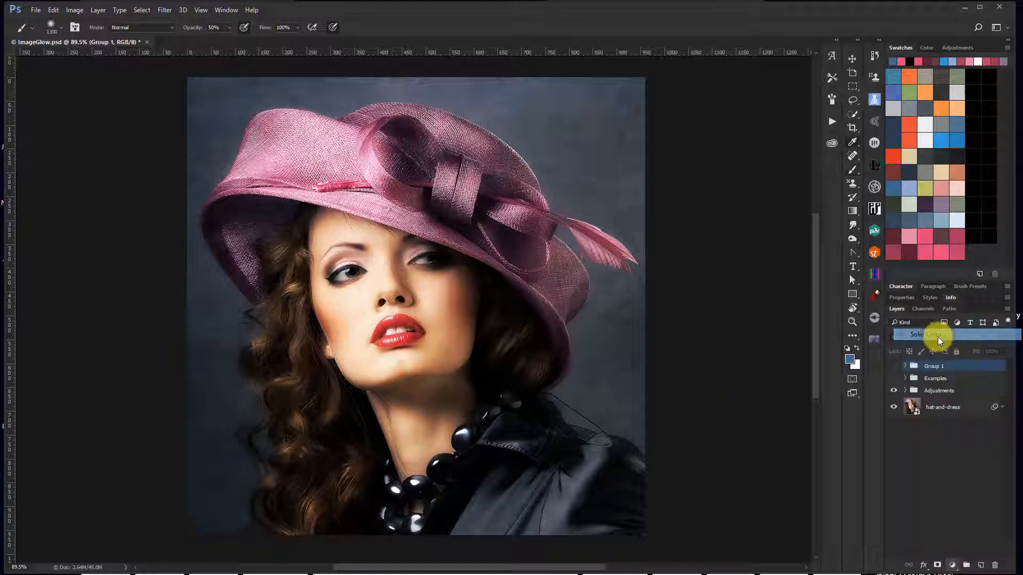
{"action": "left_click", "coordinate": [979, 366]}
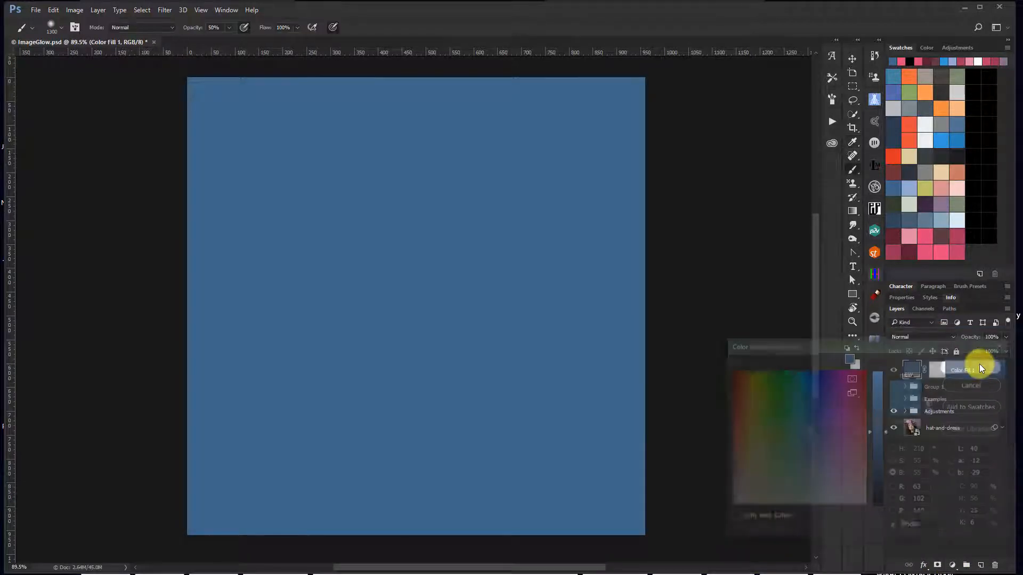
{"action": "left_click", "coordinate": [934, 373]}
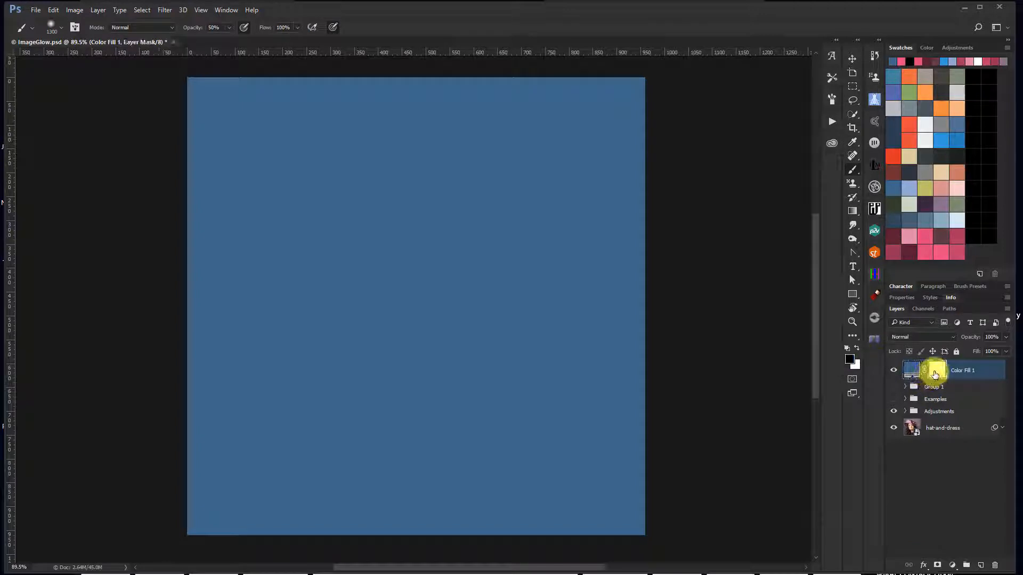
Invert the fill layer's mask, paint a soft white glow over the hat's left side, and set the blend mode to Screen.
{"action": "key", "text": "ctrl+i"}
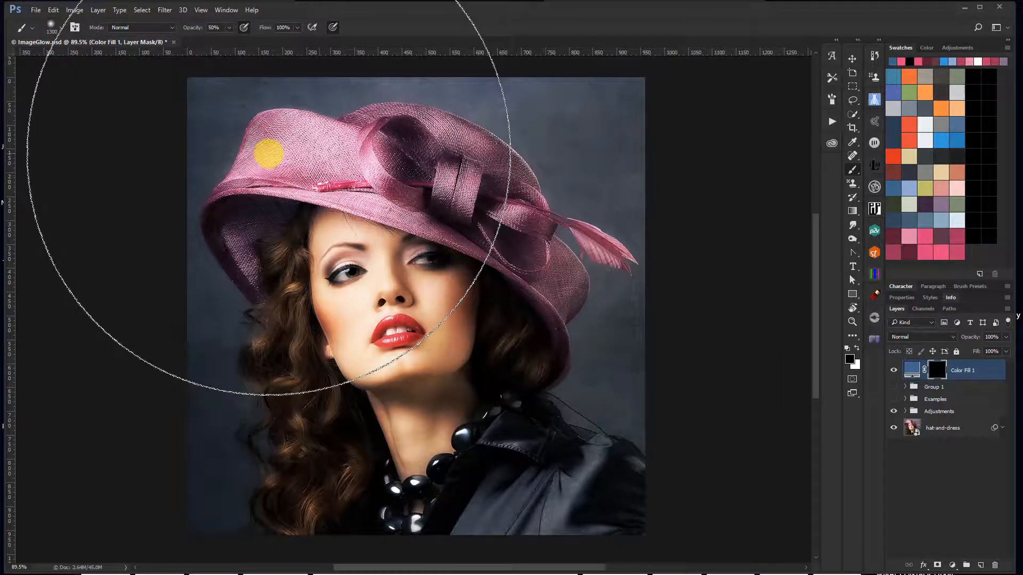
{"action": "key", "text": "x"}
{"action": "left_click_drag", "start_coordinate": [308, 154], "coordinate": [321, 182]}
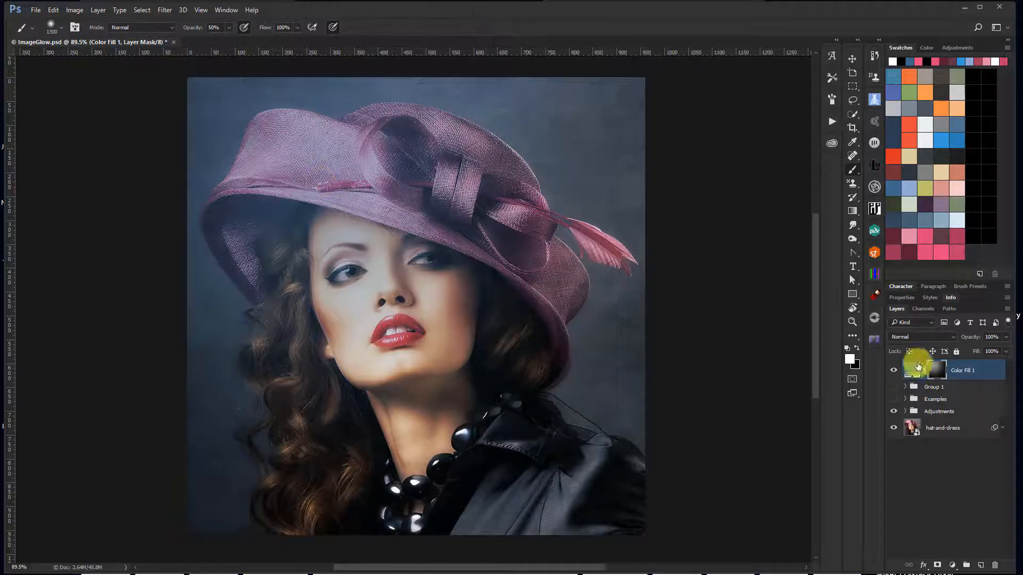
{"action": "left_click", "coordinate": [925, 336]}
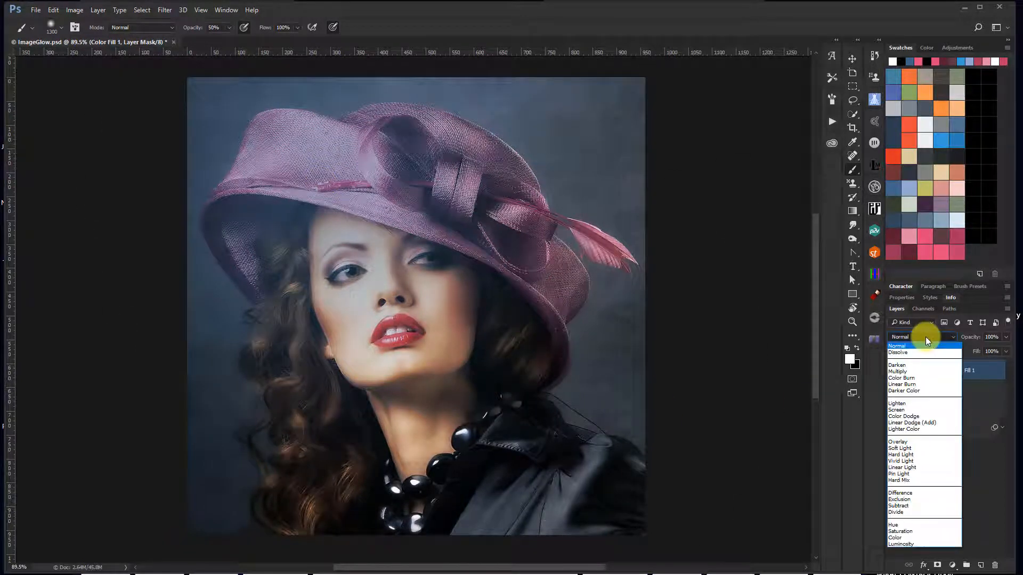
{"action": "left_click", "coordinate": [914, 410]}
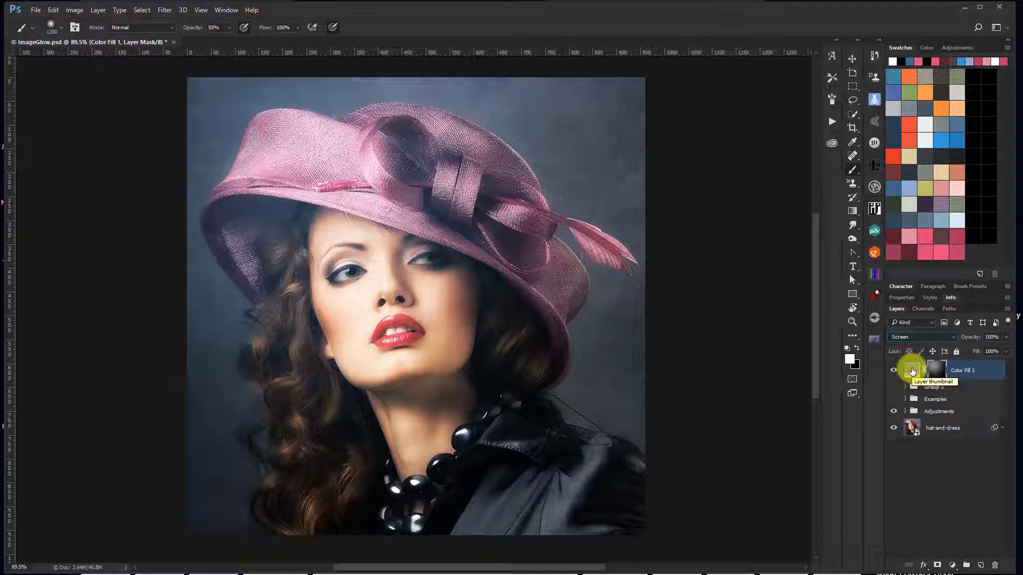
Preview green and yellow-green for the Color Fill layer, and set its color to a saturated teal with hue 184°.
{"action": "double_click", "coordinate": [912, 371]}
{"action": "mouse_move", "coordinate": [786, 453]}
{"action": "left_mouse_down"}
{"action": "mouse_move", "coordinate": [799, 406]}
{"action": "mouse_move", "coordinate": [778, 416]}
{"action": "left_mouse_up"}
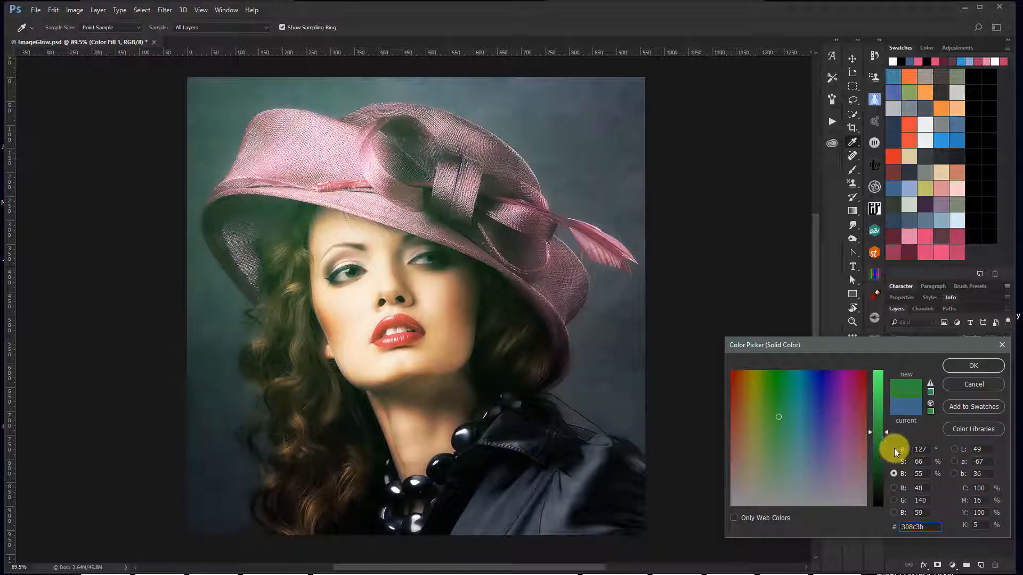
{"action": "left_click", "coordinate": [894, 448]}
{"action": "left_click", "coordinate": [829, 398]}
{"action": "mouse_move", "coordinate": [818, 385]}
{"action": "left_mouse_down"}
{"action": "mouse_move", "coordinate": [788, 450]}
{"action": "mouse_move", "coordinate": [836, 452]}
{"action": "mouse_move", "coordinate": [826, 372]}
{"action": "mouse_move", "coordinate": [817, 400]}
{"action": "left_mouse_up"}
{"action": "left_click_drag", "start_coordinate": [865, 488], "coordinate": [869, 479]}
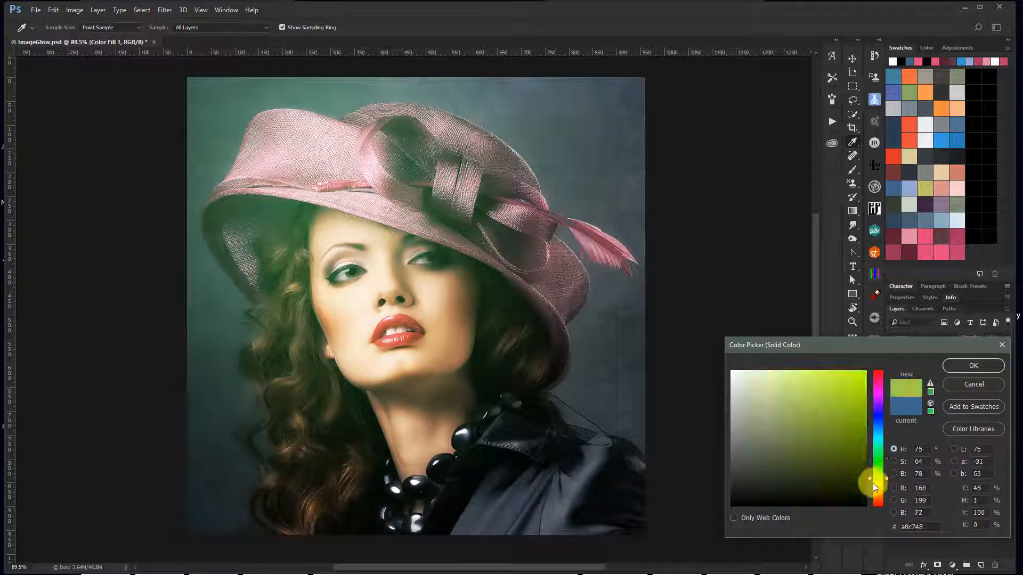
{"action": "mouse_move", "coordinate": [818, 425]}
{"action": "left_mouse_down"}
{"action": "mouse_move", "coordinate": [829, 379]}
{"action": "mouse_move", "coordinate": [808, 382]}
{"action": "mouse_move", "coordinate": [803, 402]}
{"action": "left_mouse_up"}
{"action": "left_click", "coordinate": [826, 399]}
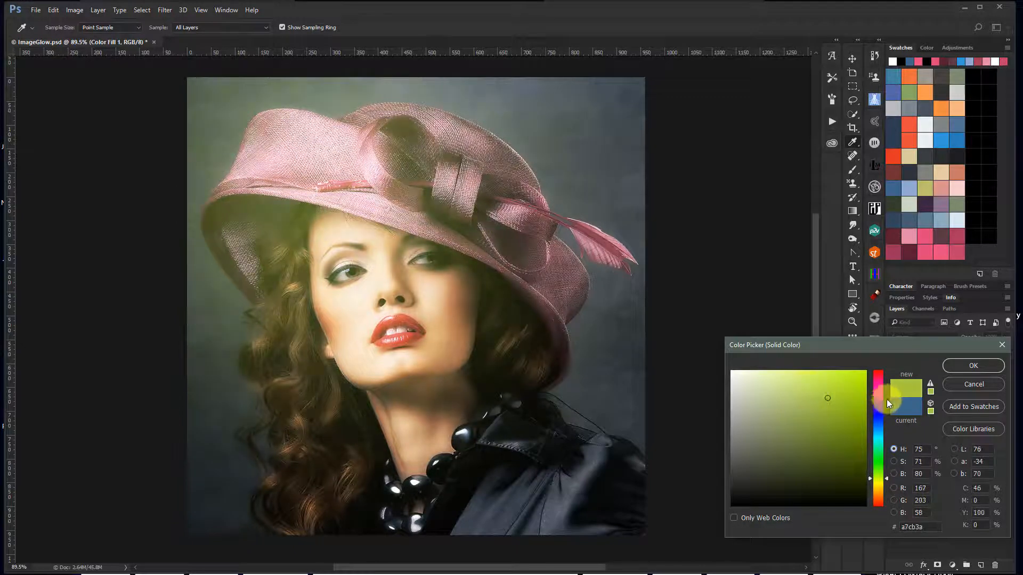
{"action": "left_click", "coordinate": [968, 368]}
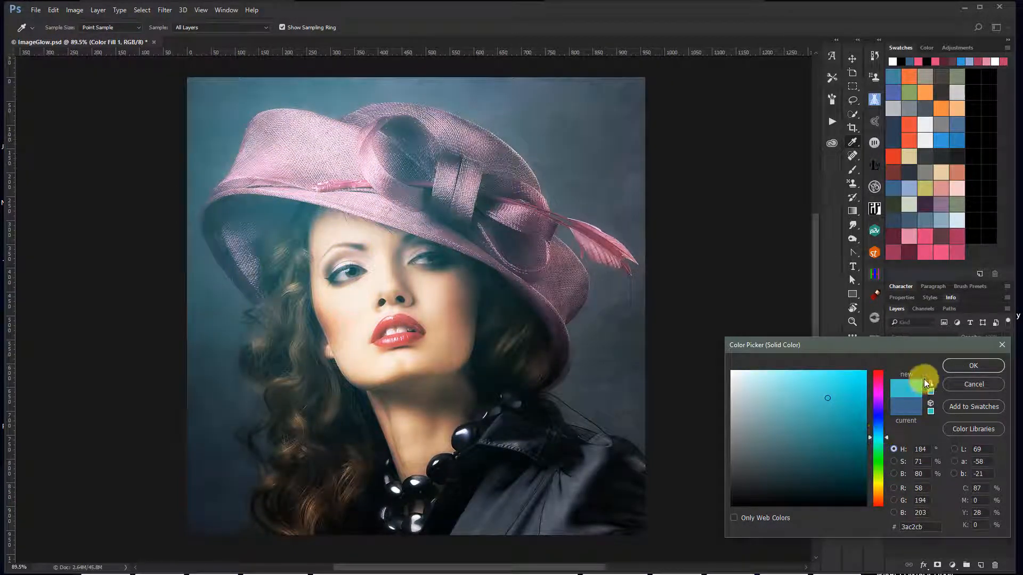
{"action": "left_click_drag", "start_coordinate": [845, 384], "coordinate": [848, 407]}
{"action": "left_click", "coordinate": [969, 366]}
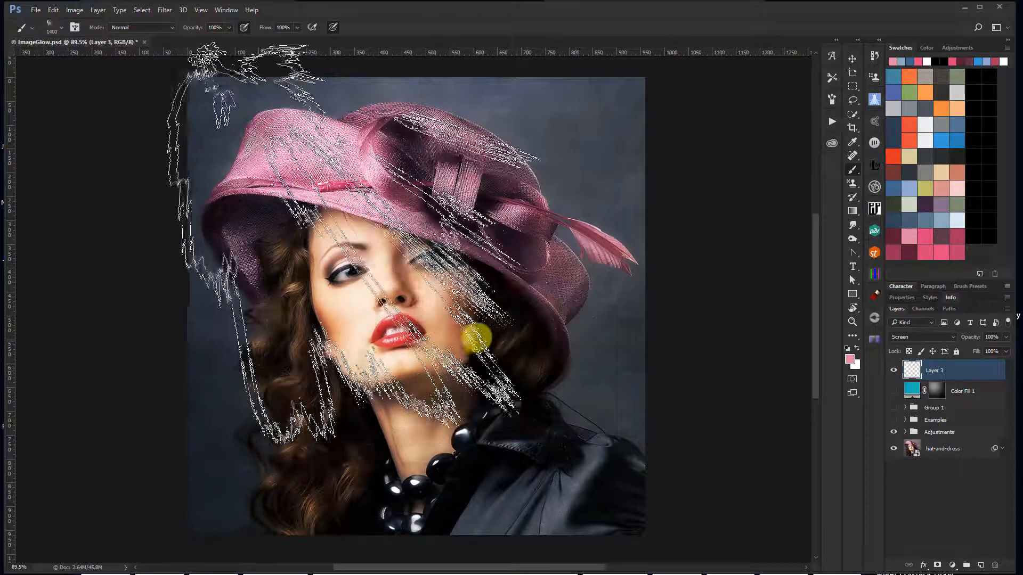
Stamp the pink light-ray brush once across the portrait on Layer 3 and hide that layer.
{"action": "left_click", "coordinate": [474, 336]}
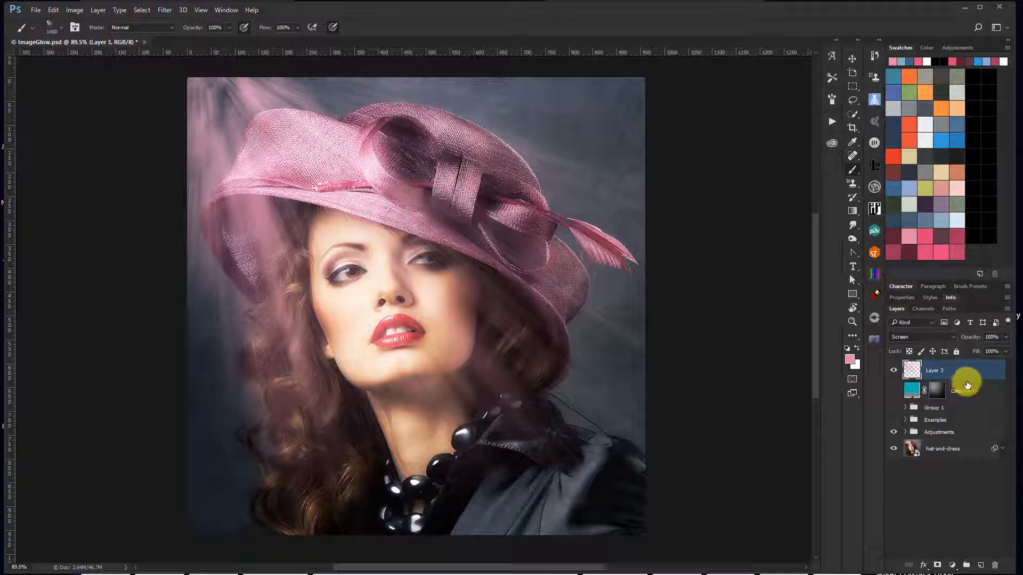
{"action": "key", "text": "ctrl+comma"}
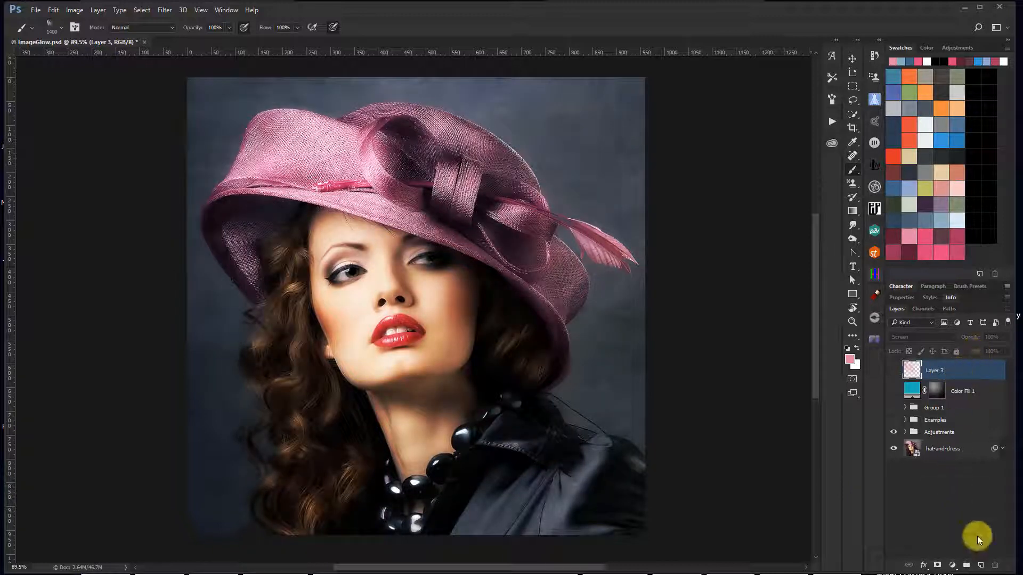
Add a pink-to-transparent linear Gradient Fill layer at a -45° angle and set its blend mode to Screen.
{"action": "left_click", "coordinate": [952, 564]}
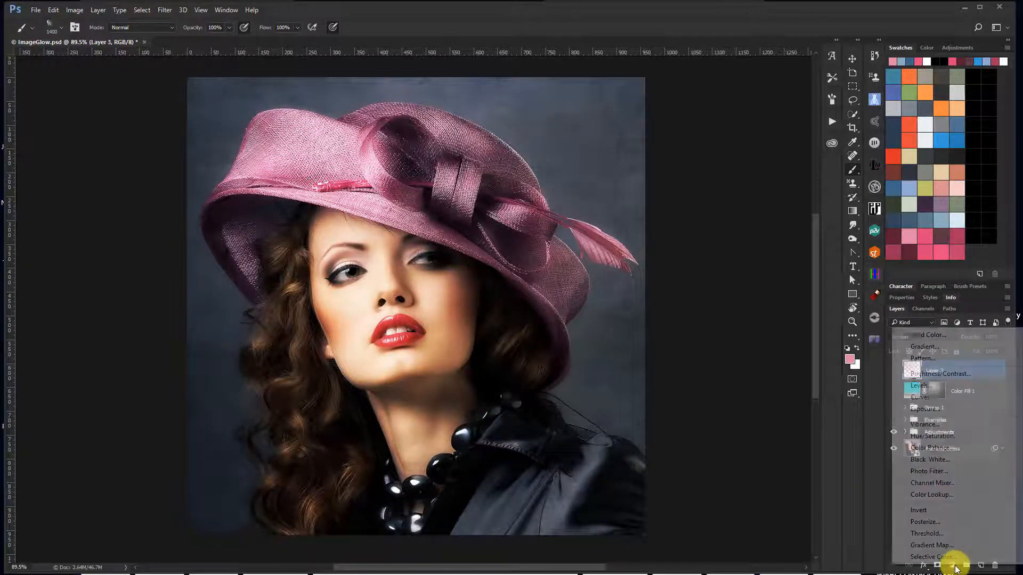
{"action": "left_click", "coordinate": [933, 346]}
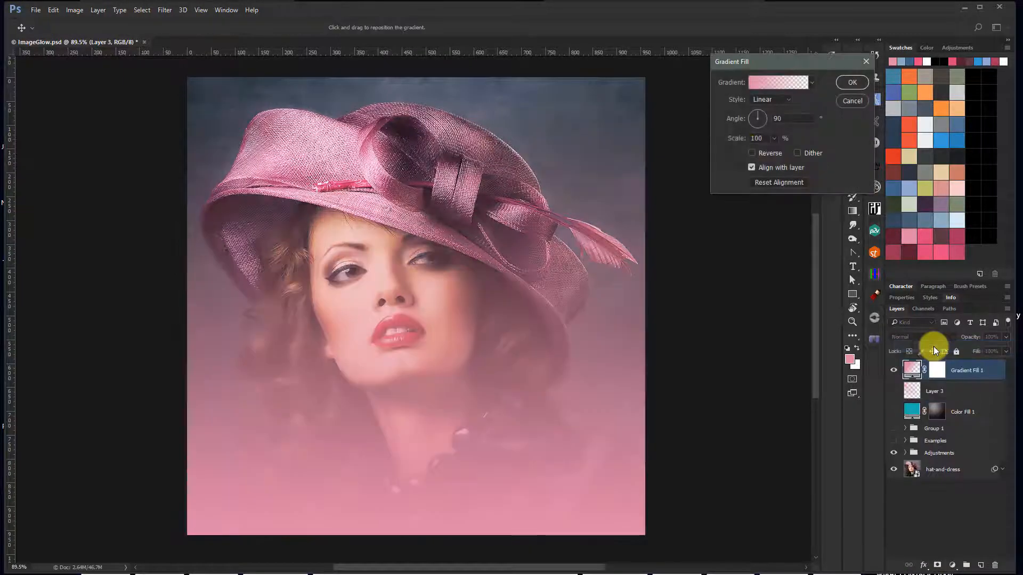
{"action": "left_click", "coordinate": [777, 117]}
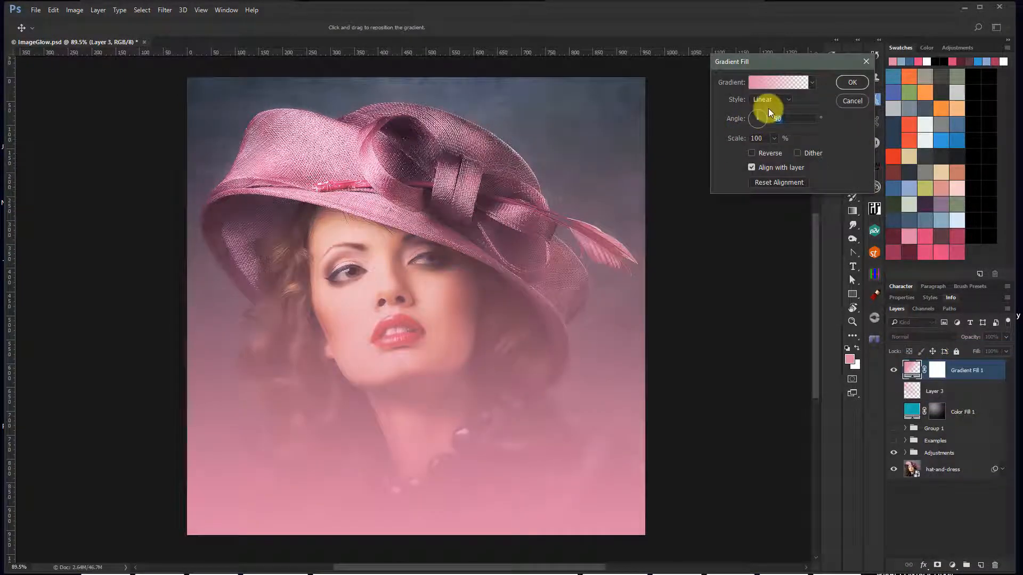
{"action": "type", "text": "-45"}
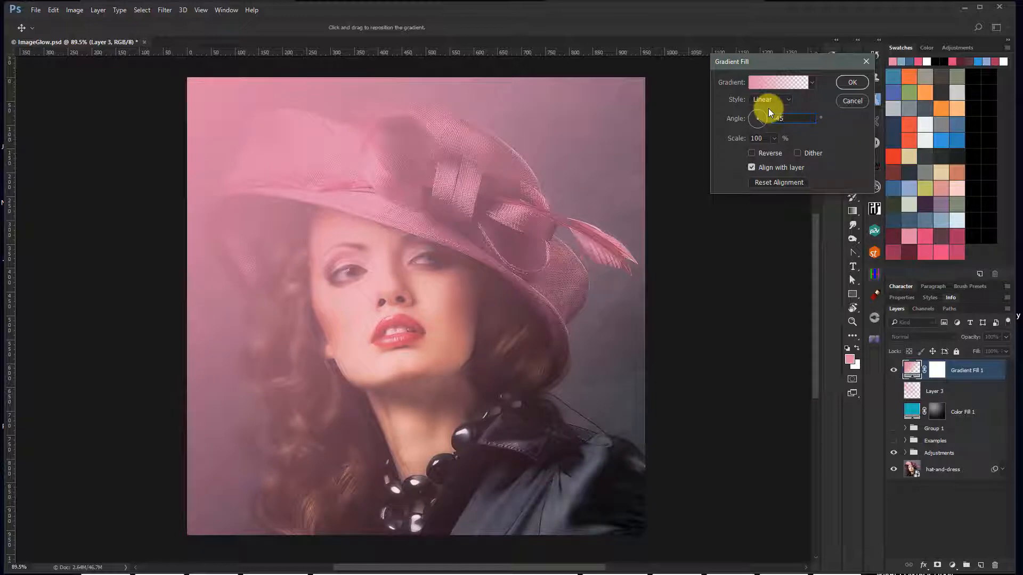
{"action": "left_click", "coordinate": [850, 83]}
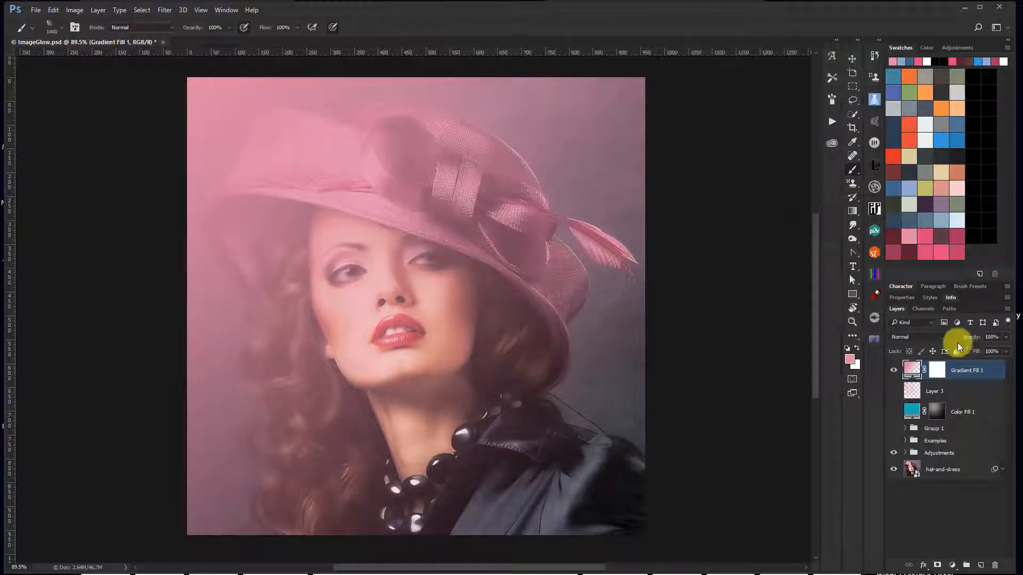
{"action": "left_click", "coordinate": [909, 337]}
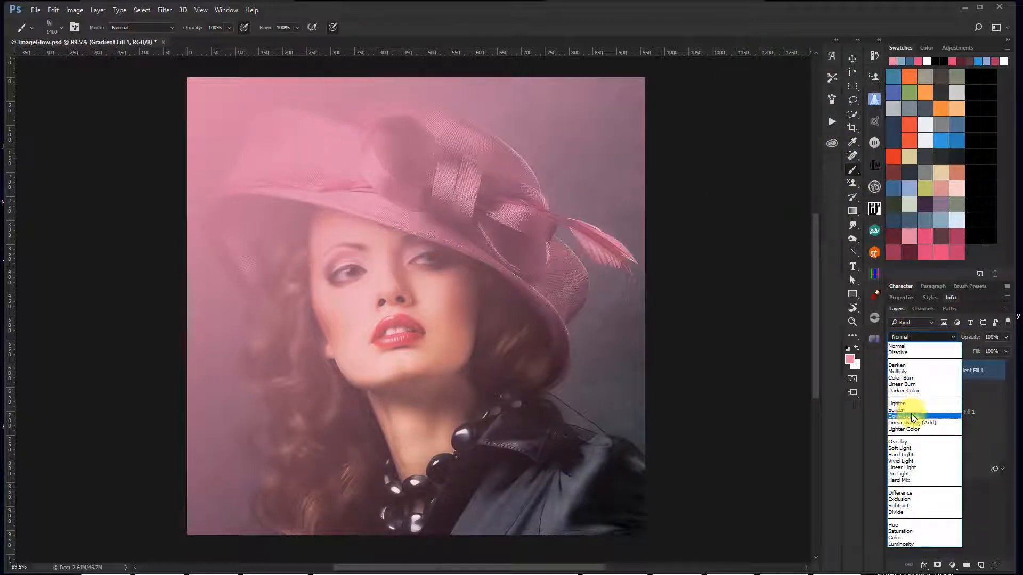
{"action": "left_click", "coordinate": [915, 410]}
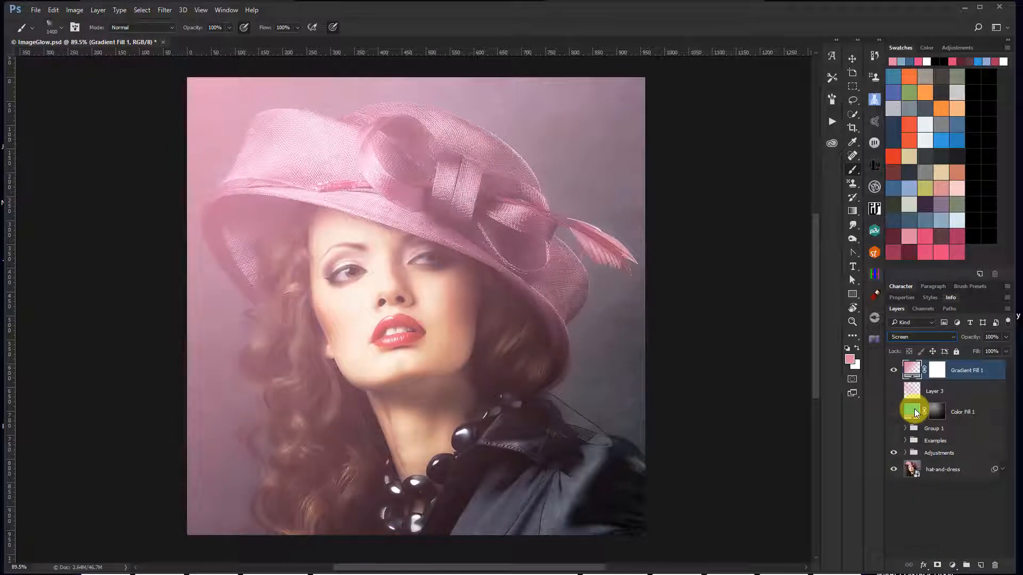
Try the Violet, Orange and Foreground to Transparent presets, and apply the blue-to-coral preset to the gradient fill.
{"action": "double_click", "coordinate": [913, 370]}
{"action": "left_click", "coordinate": [789, 81]}
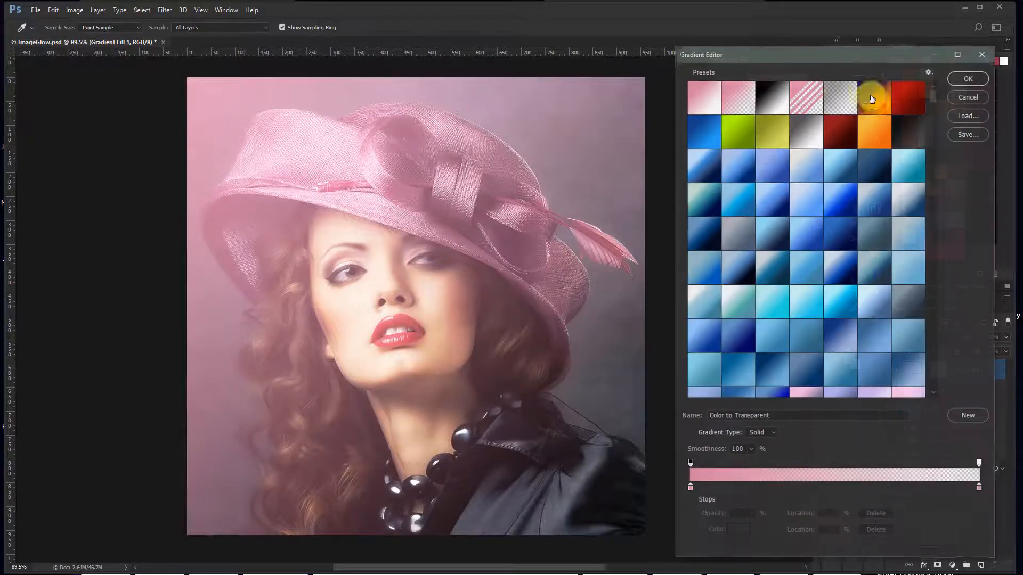
{"action": "left_click", "coordinate": [874, 96]}
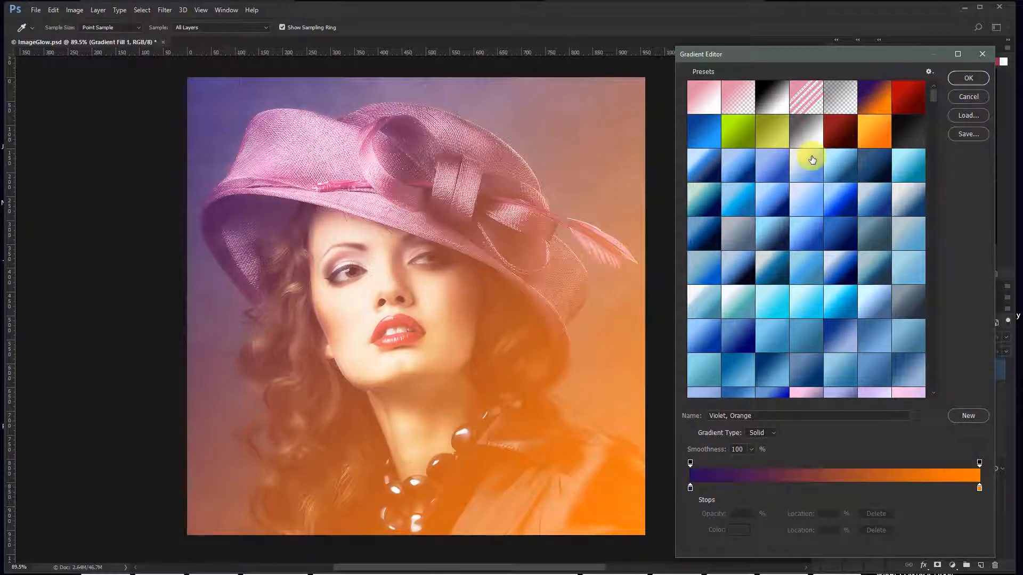
{"action": "left_click", "coordinate": [737, 97]}
{"action": "scroll", "coordinate": [853, 265], "scroll_direction": "down", "scroll_amount": 5}
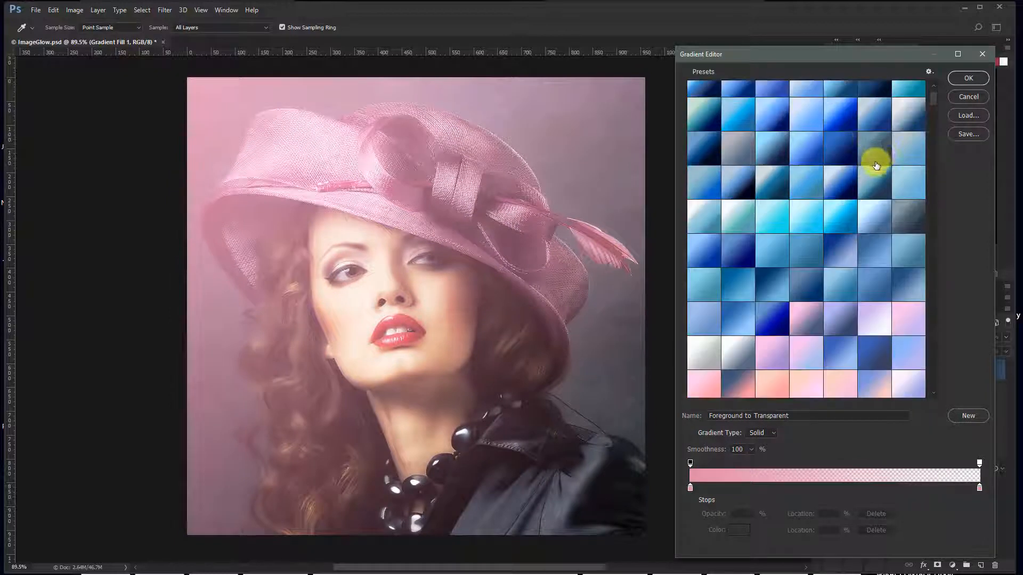
{"action": "left_click", "coordinate": [736, 294]}
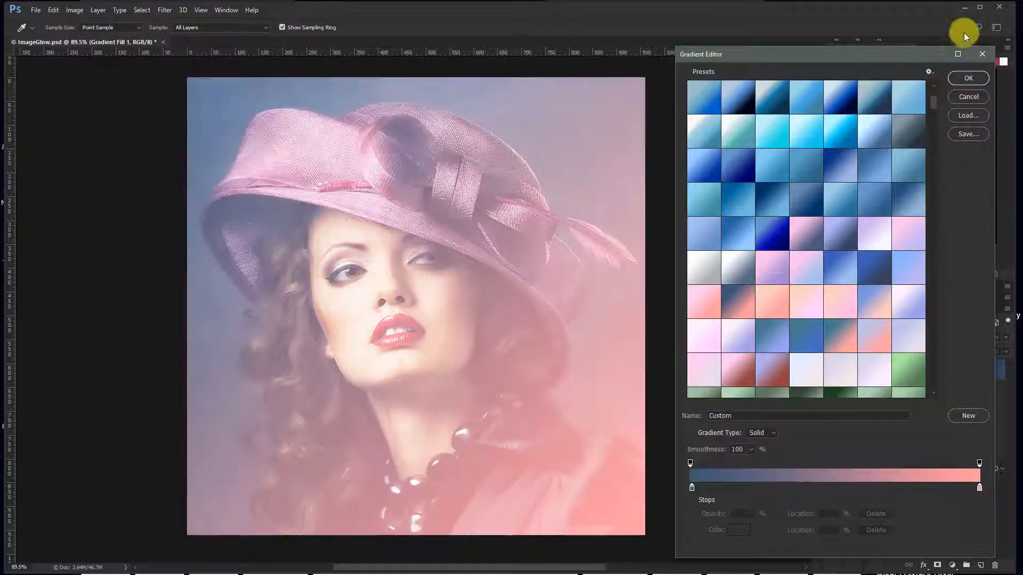
{"action": "left_click", "coordinate": [965, 79]}
Reposition the gradient on the canvas so its coral end falls over the portrait's lower-right area, and accept the fill.
{"action": "mouse_move", "coordinate": [493, 416]}
{"action": "left_mouse_down"}
{"action": "mouse_move", "coordinate": [520, 456]}
{"action": "mouse_move", "coordinate": [420, 278]}
{"action": "mouse_move", "coordinate": [337, 173]}
{"action": "mouse_move", "coordinate": [578, 527]}
{"action": "mouse_move", "coordinate": [397, 278]}
{"action": "mouse_move", "coordinate": [361, 251]}
{"action": "mouse_move", "coordinate": [327, 169]}
{"action": "mouse_move", "coordinate": [497, 427]}
{"action": "left_mouse_up"}
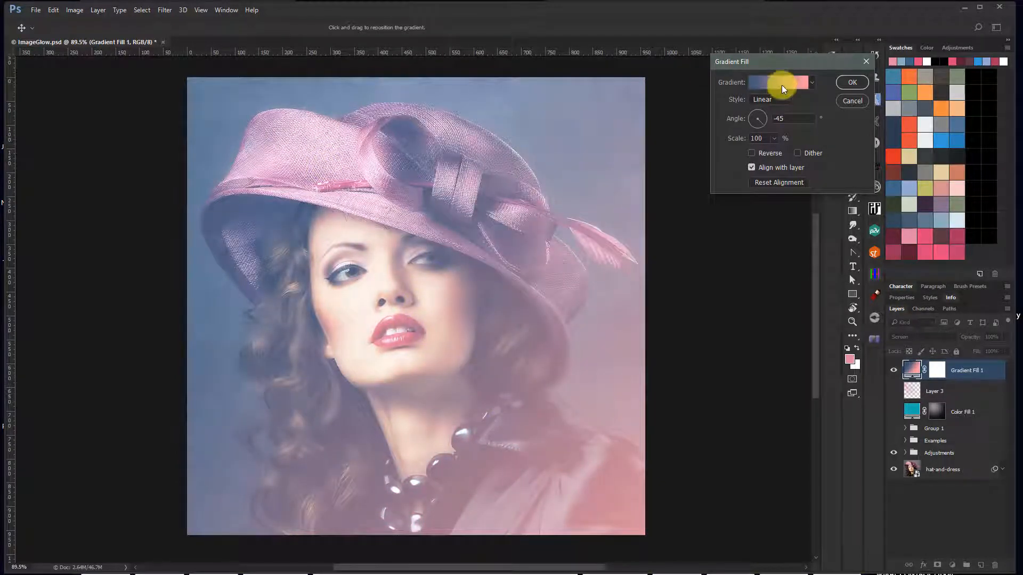
{"action": "left_click", "coordinate": [781, 85]}
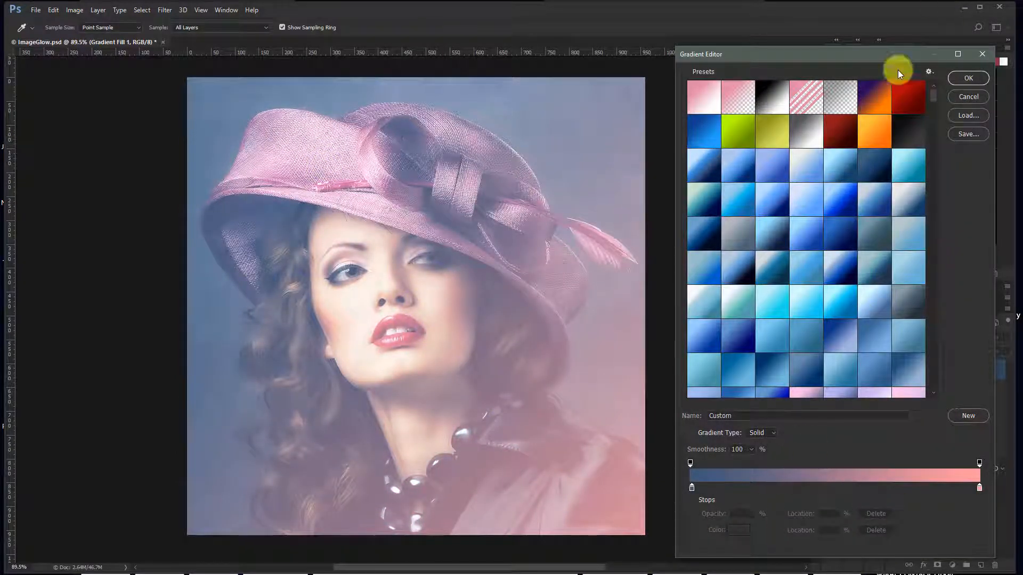
{"action": "left_click", "coordinate": [968, 78]}
{"action": "left_click_drag", "start_coordinate": [426, 315], "coordinate": [417, 289]}
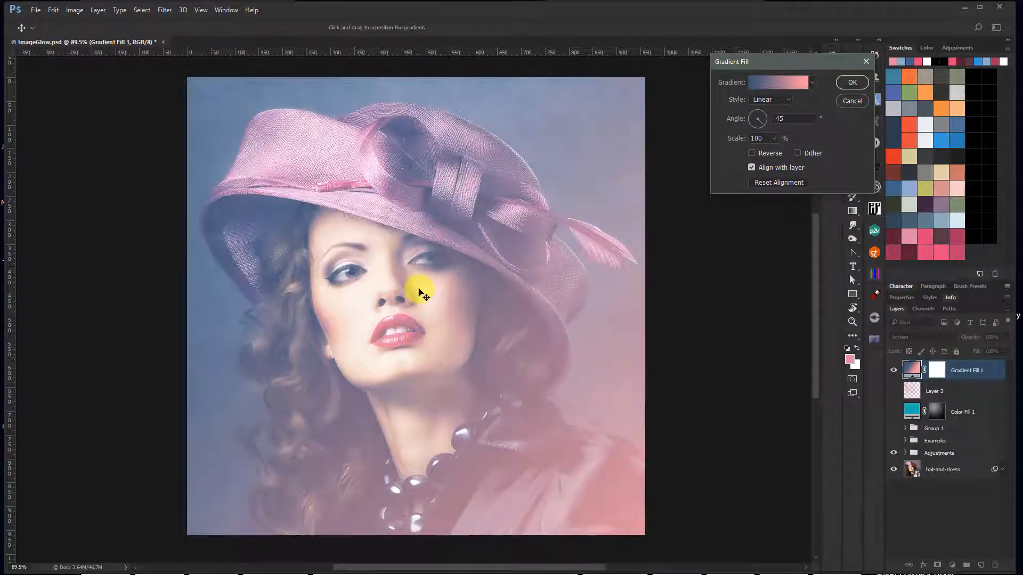
{"action": "left_click", "coordinate": [850, 83]}
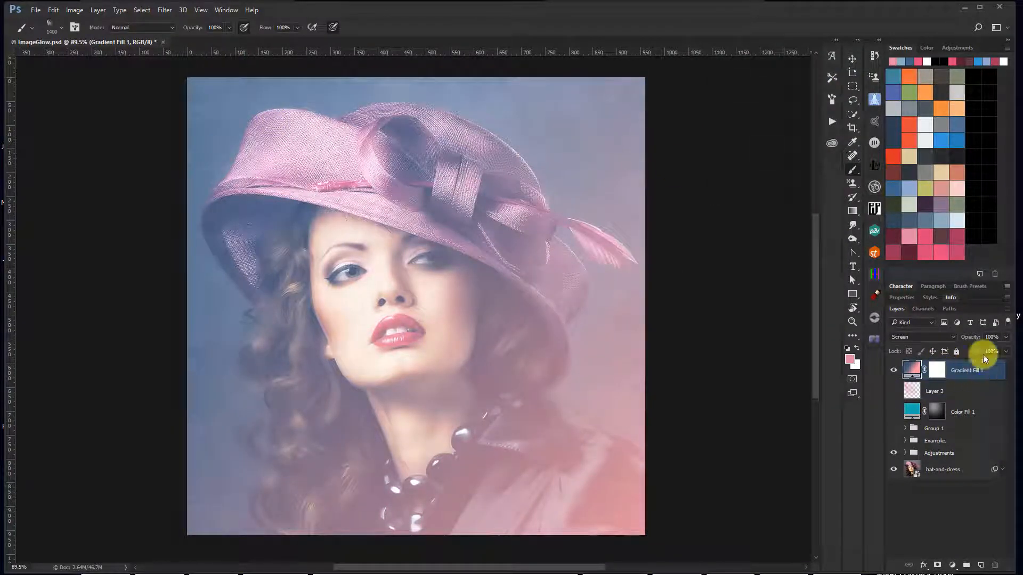
Set the gradient fill layer's opacity to 50%.
{"action": "left_click", "coordinate": [991, 337]}
{"action": "type", "text": "50"}
{"action": "key", "text": "Return"}
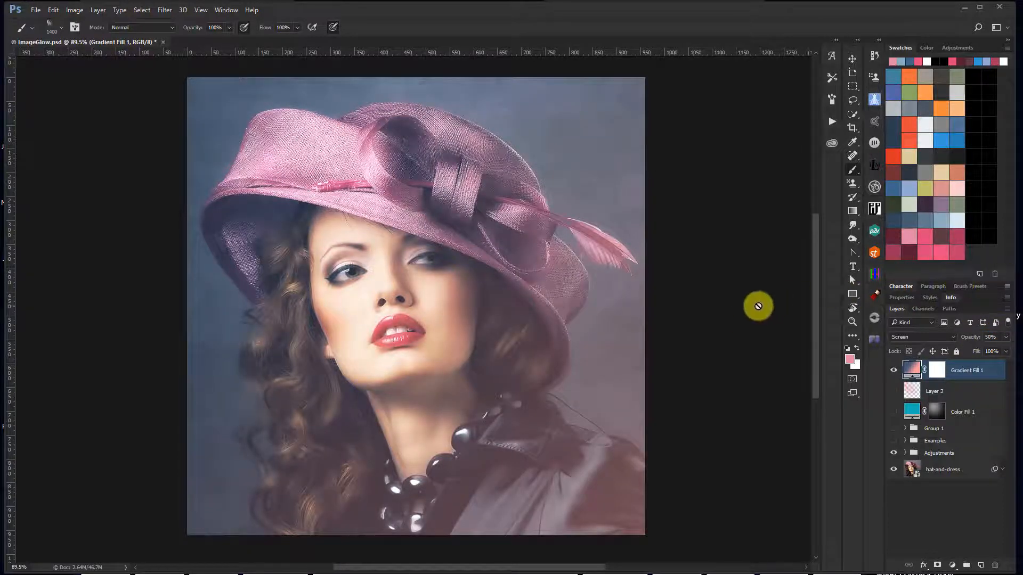